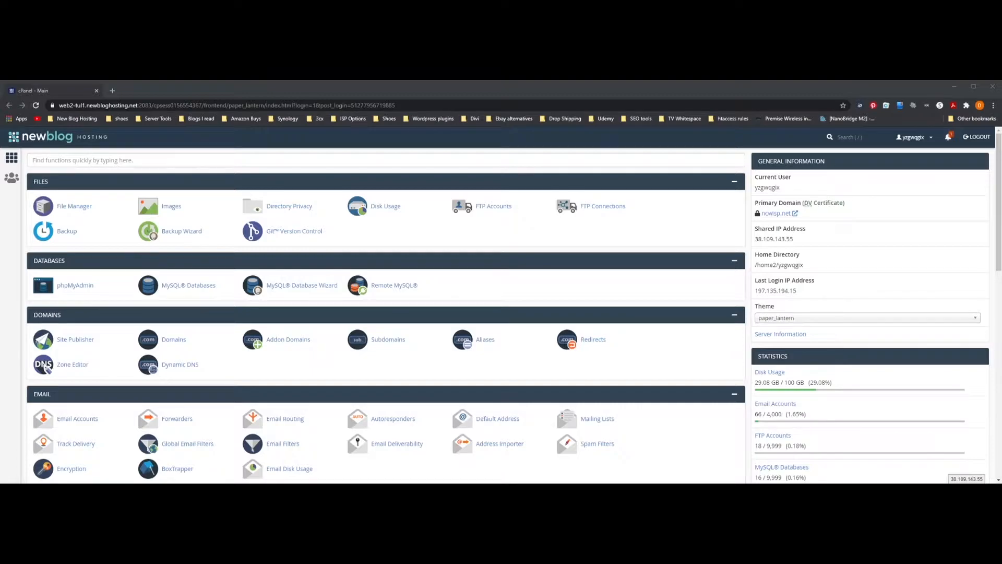
- Search the cPanel functions for "ftp" and open the FTP Accounts page
click(850, 137)
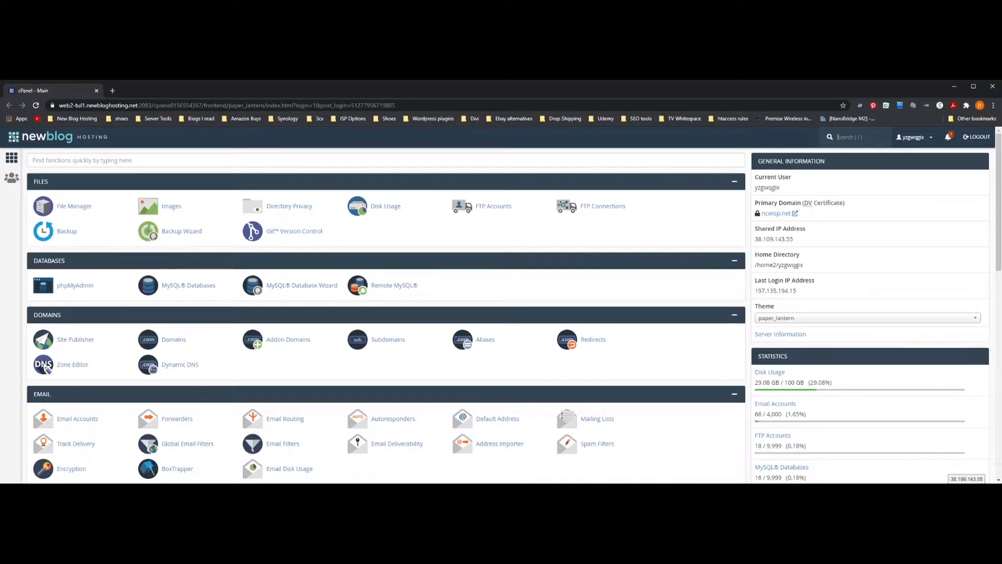
key(slash)
click(466, 155)
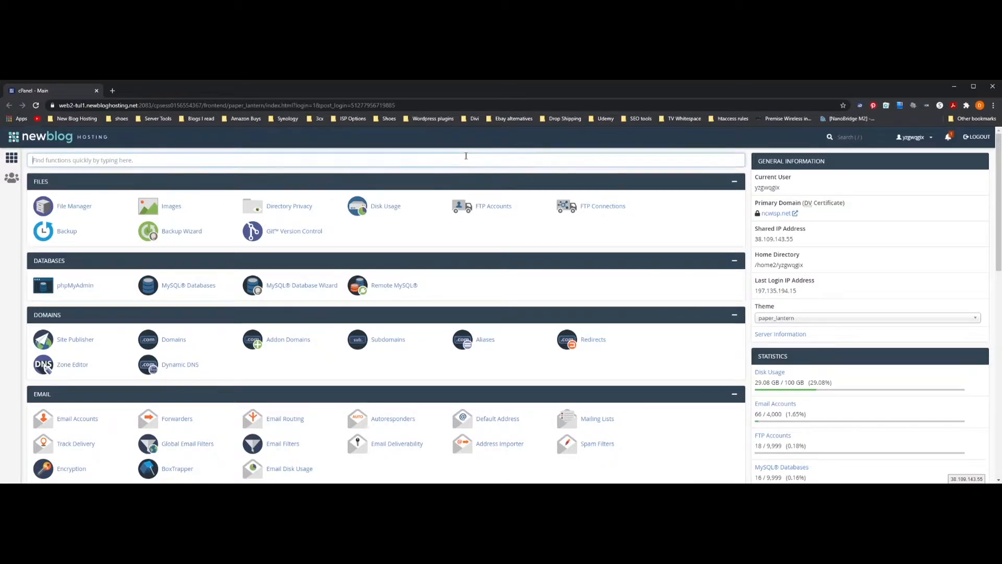
text(ftp)
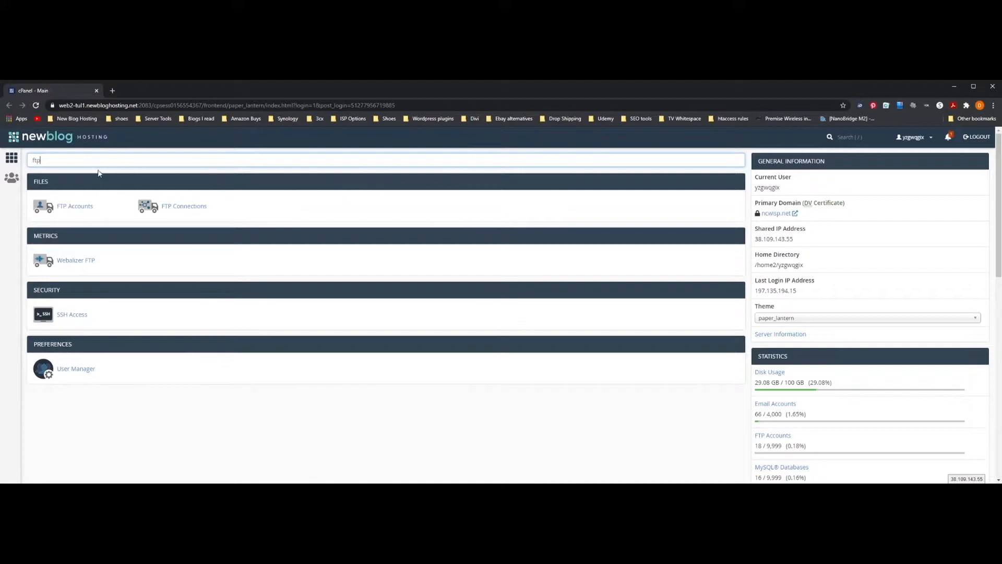
click(71, 209)
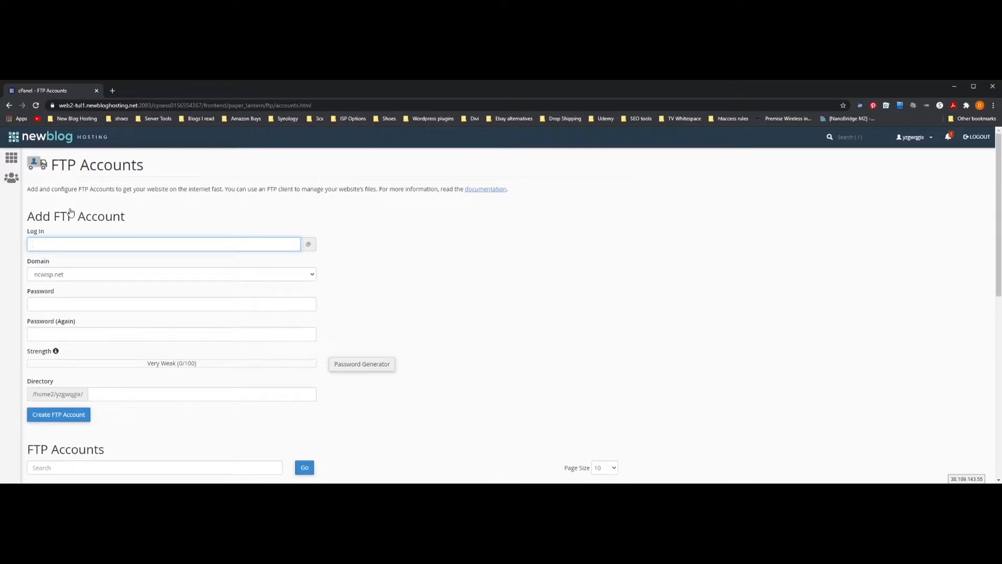
- Enter "theme" as the new FTP account's login and fill both password fields with a generated password, acknowledging that it was copied
text(heme)
click(356, 366)
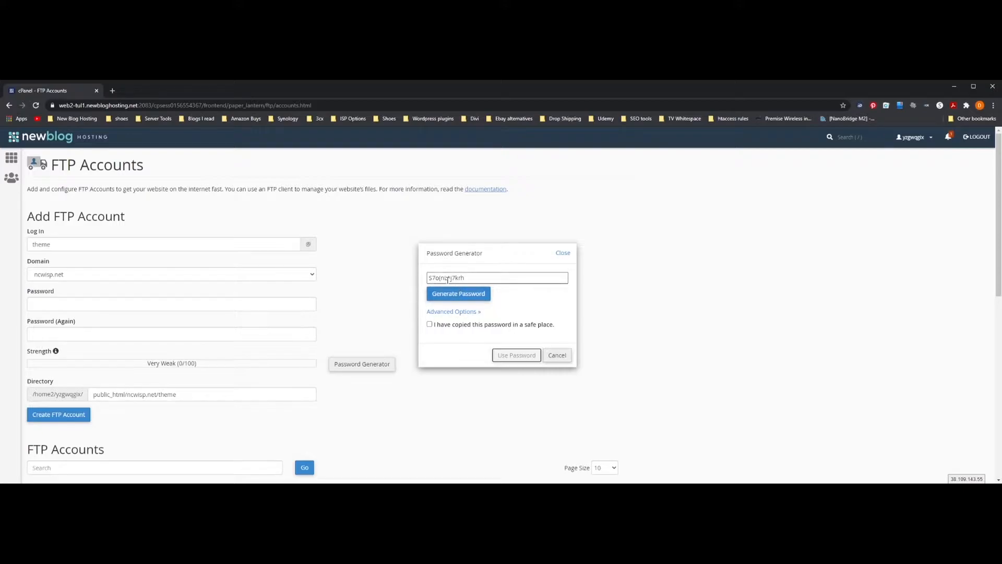
click(430, 325)
click(517, 355)
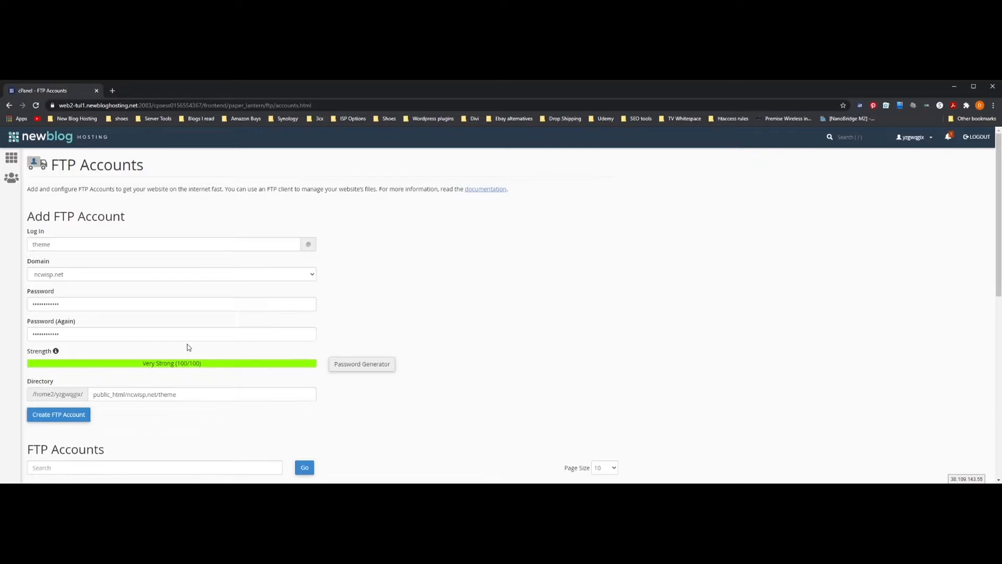
- Shorten the new account's directory to public_html and create the FTP account
click(227, 395)
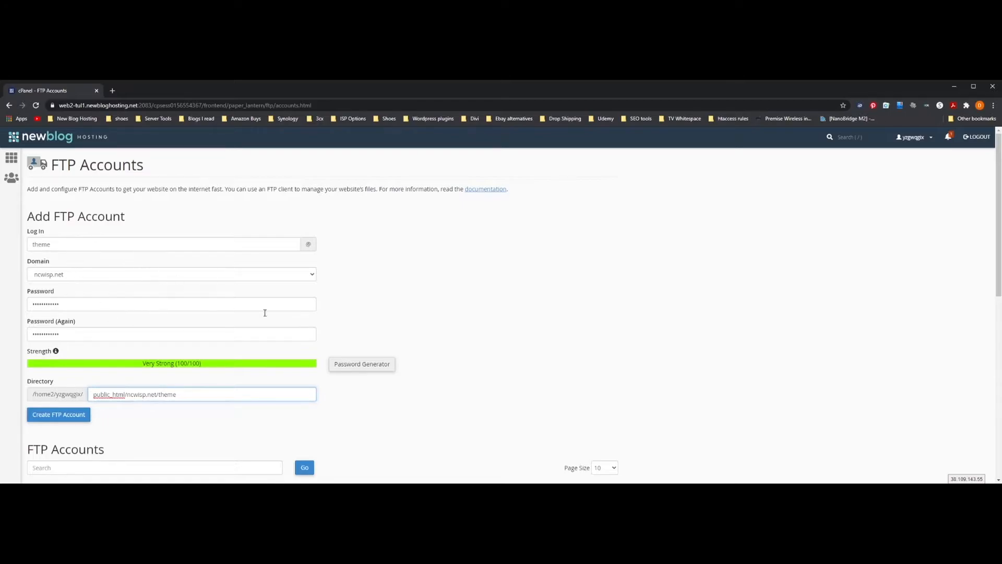
key(BackSpace)
key(BackSpace)
key(BackSpace)
key(BackSpace)
key(BackSpace)
key(BackSpace)
key(BackSpace)
key(BackSpace)
key(BackSpace)
key(BackSpace)
key(BackSpace)
key(BackSpace)
key(BackSpace)
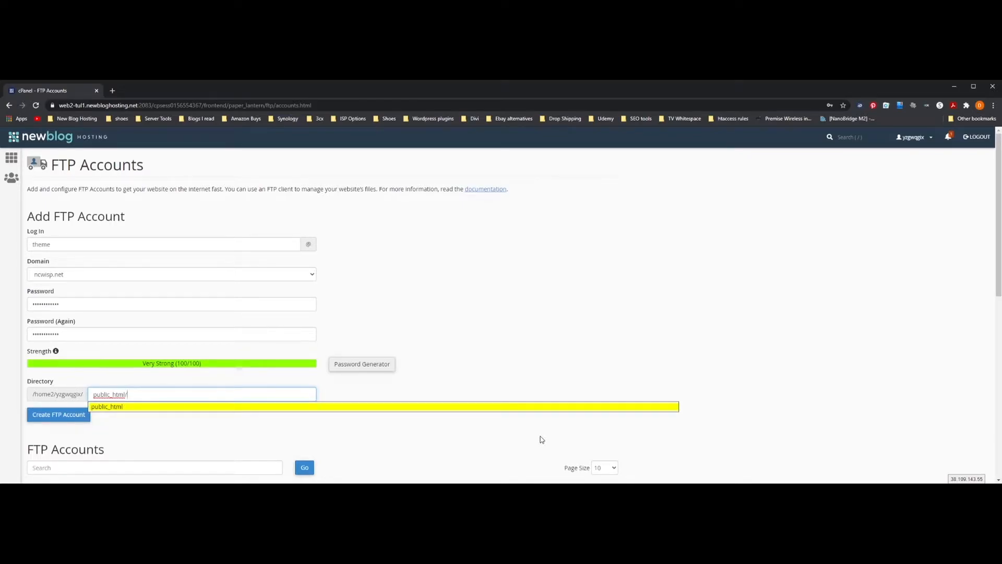
key(BackSpace)
click(544, 408)
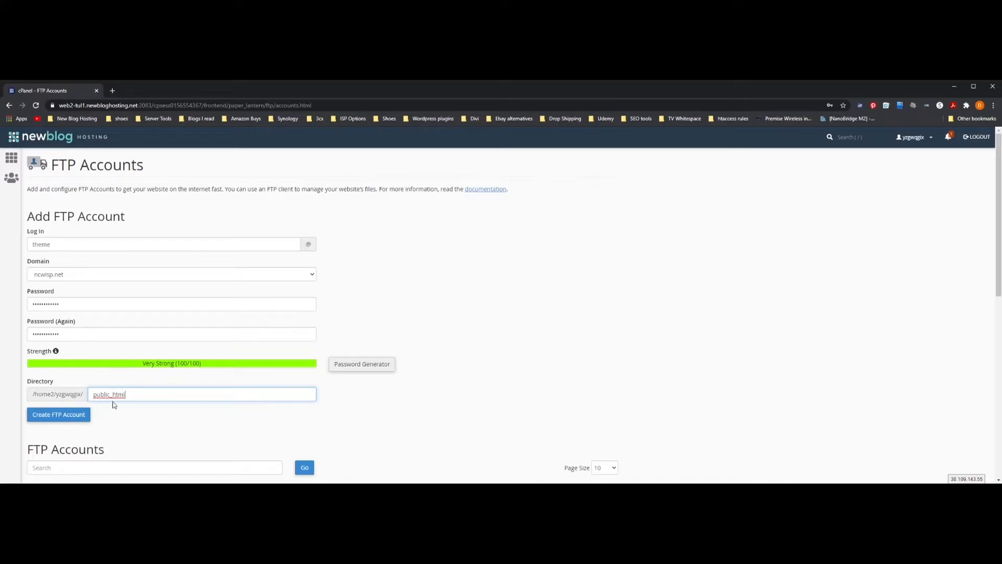
click(64, 413)
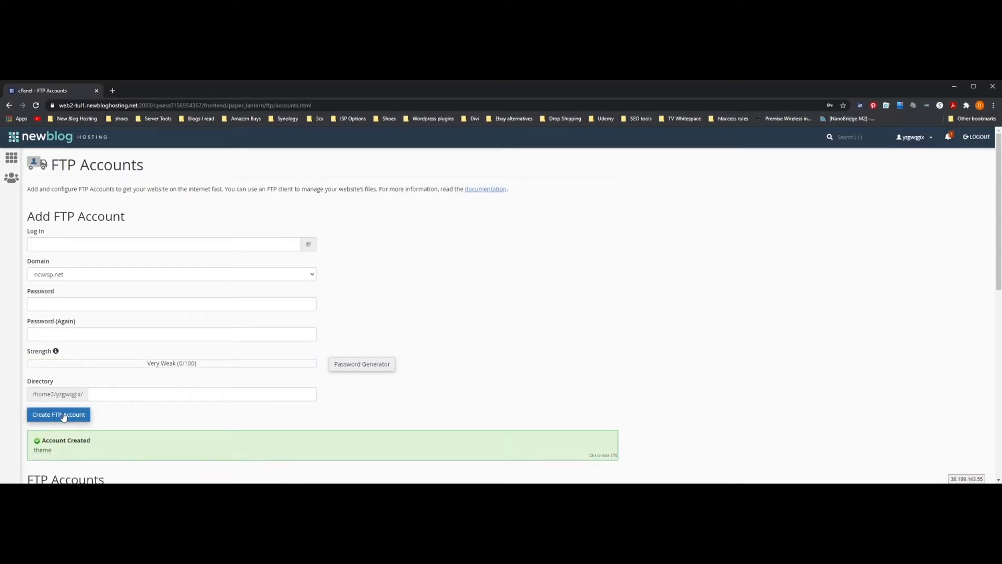
- Find the theme account on the second page of the FTP accounts list and show its FTP client configuration
scroll(63, 416, down, 1)
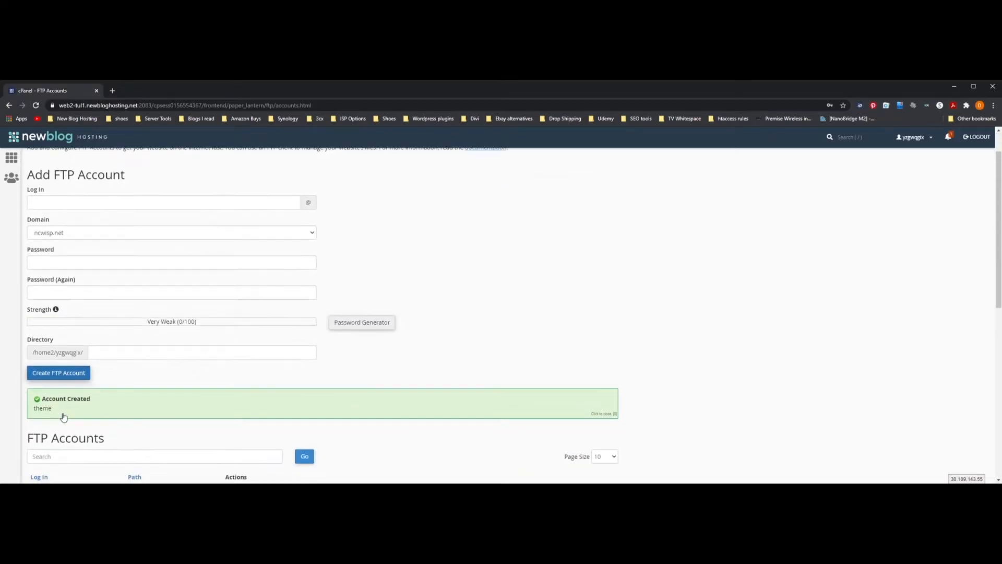
scroll(63, 416, down, 1)
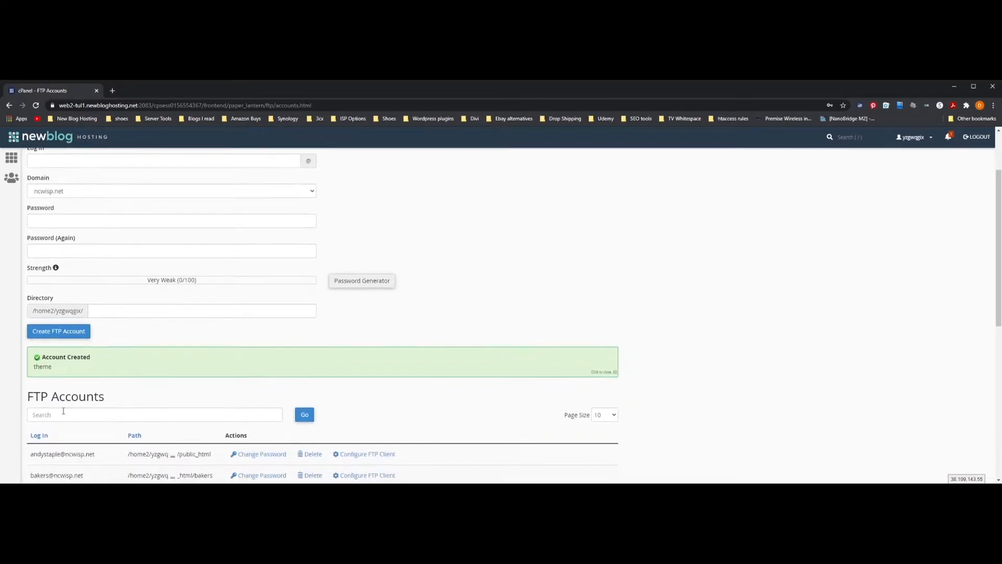
scroll(64, 413, down, 1)
scroll(64, 413, down, 2)
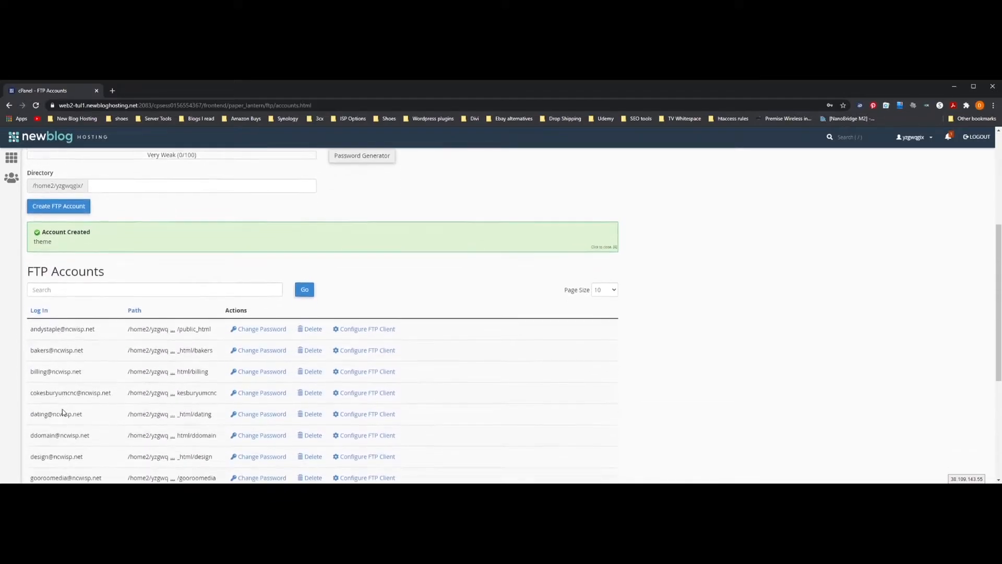
scroll(61, 412, down, 1)
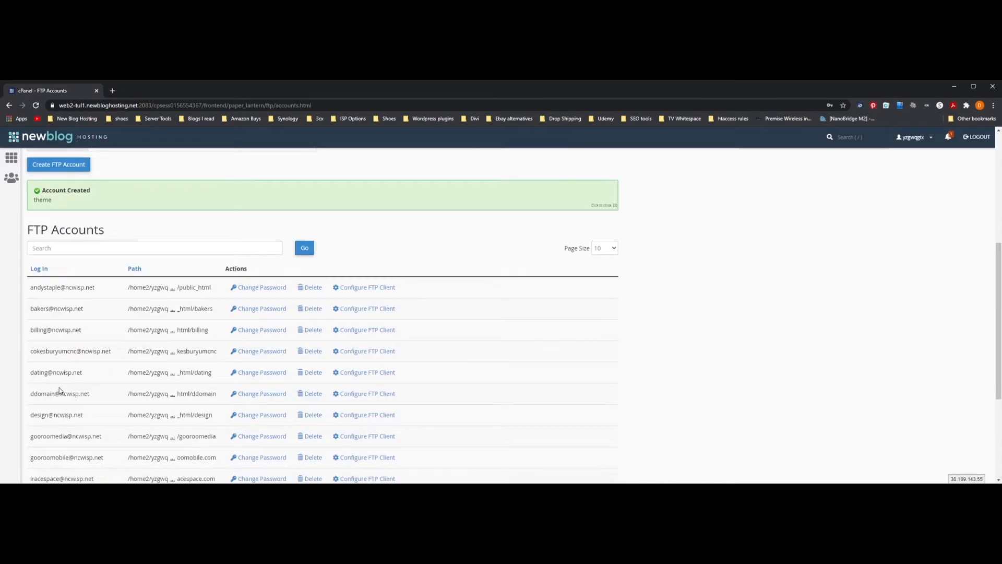
scroll(58, 387, down, 1)
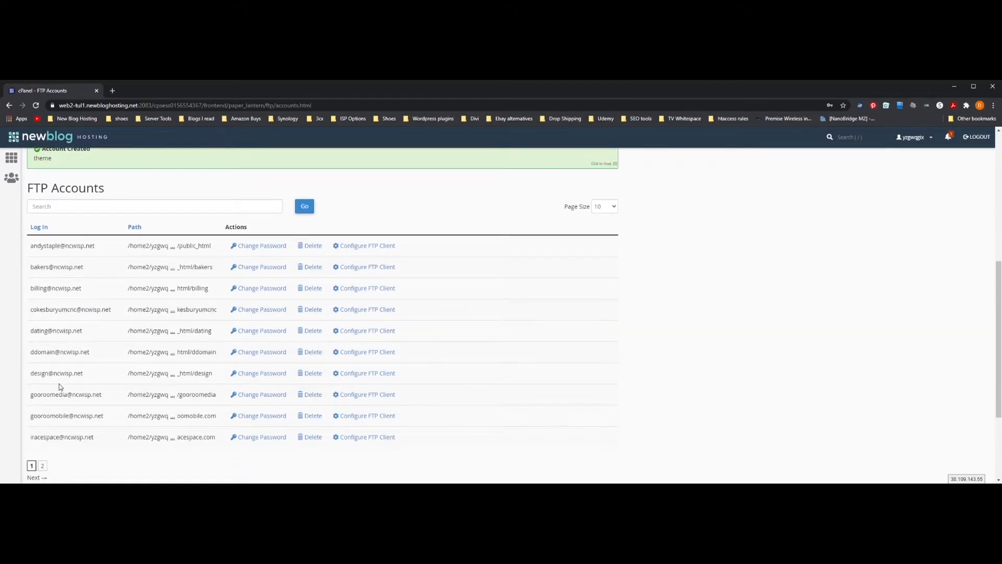
scroll(58, 384, down, 1)
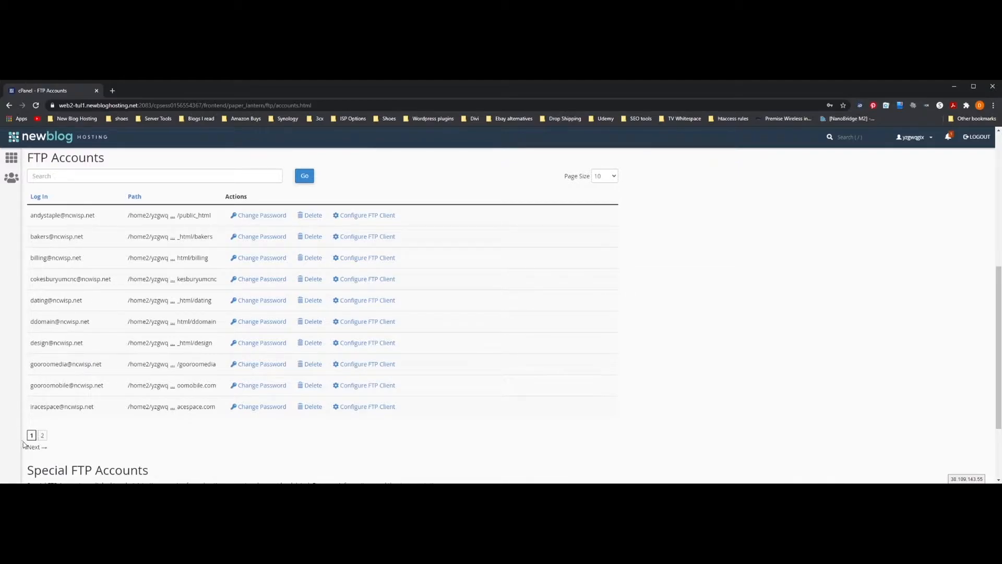
click(43, 447)
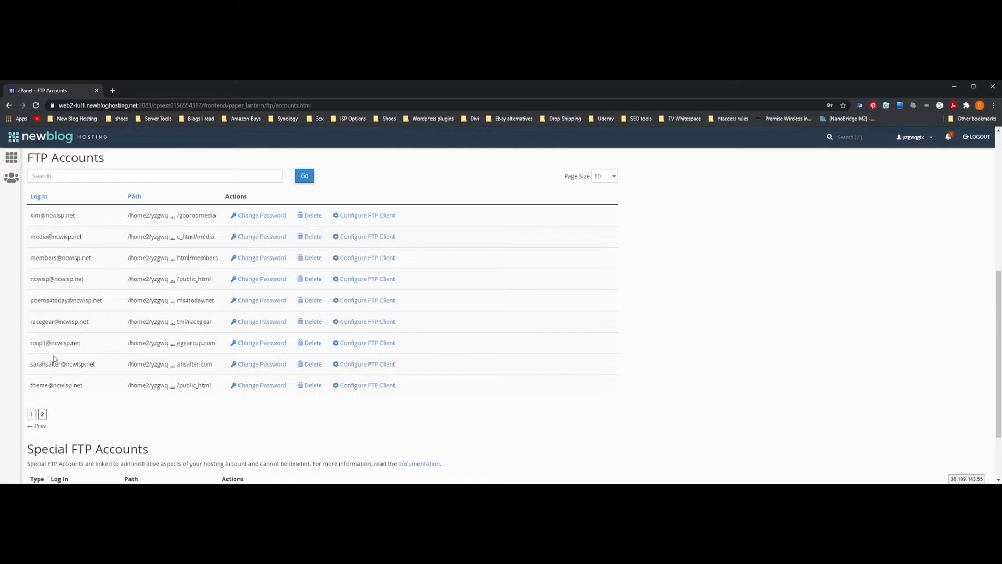
click(369, 389)
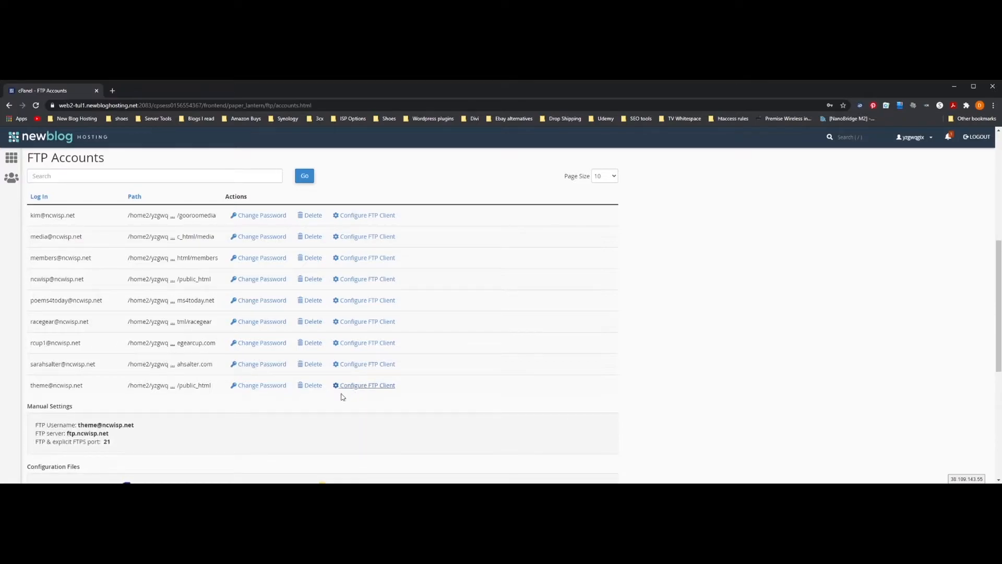
- Examine the theme account's manual settings, highlighting the FTP username, server and port, and collapse and reopen its client configuration
scroll(334, 401, down, 1)
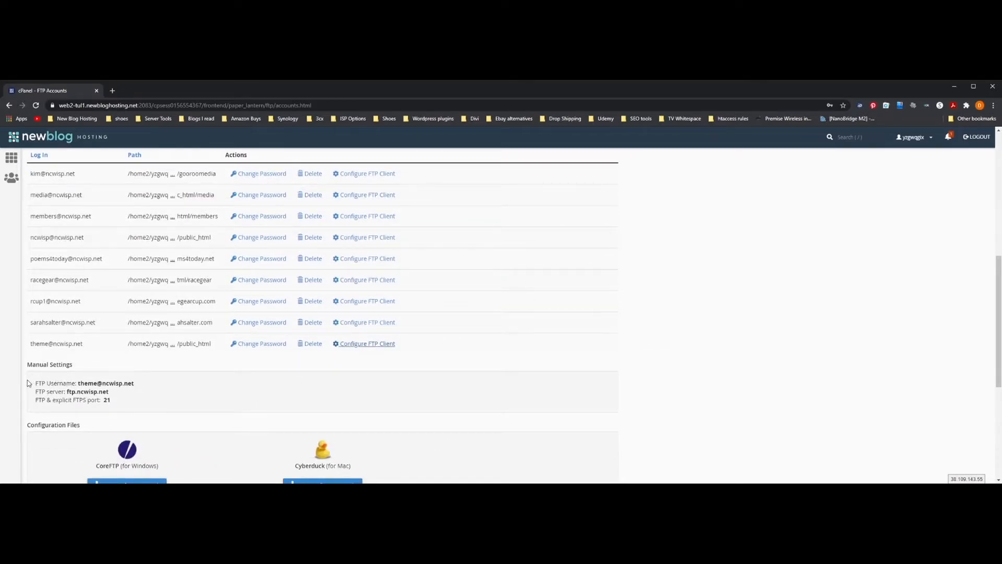
drag(34, 383, 119, 403)
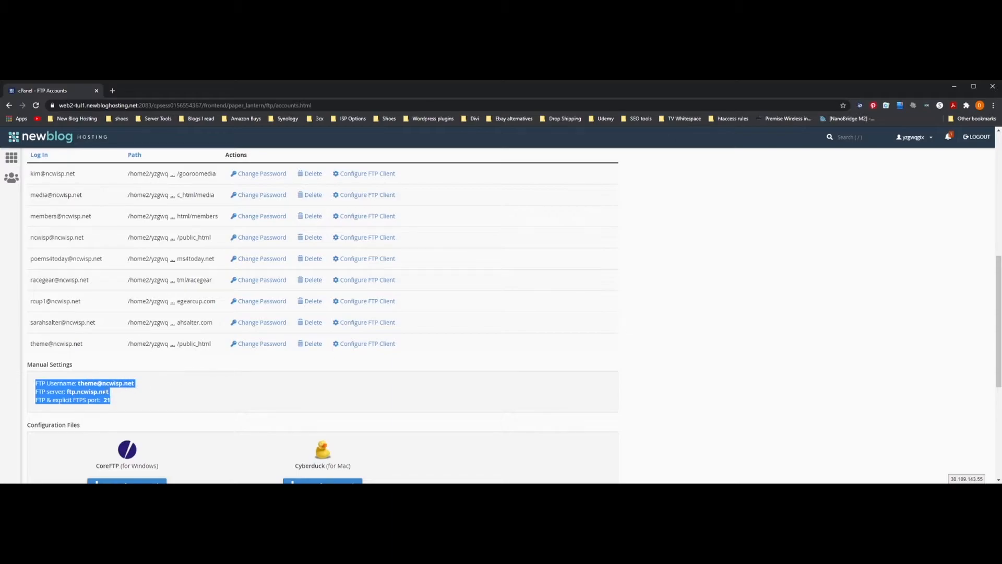
scroll(105, 391, up, 2)
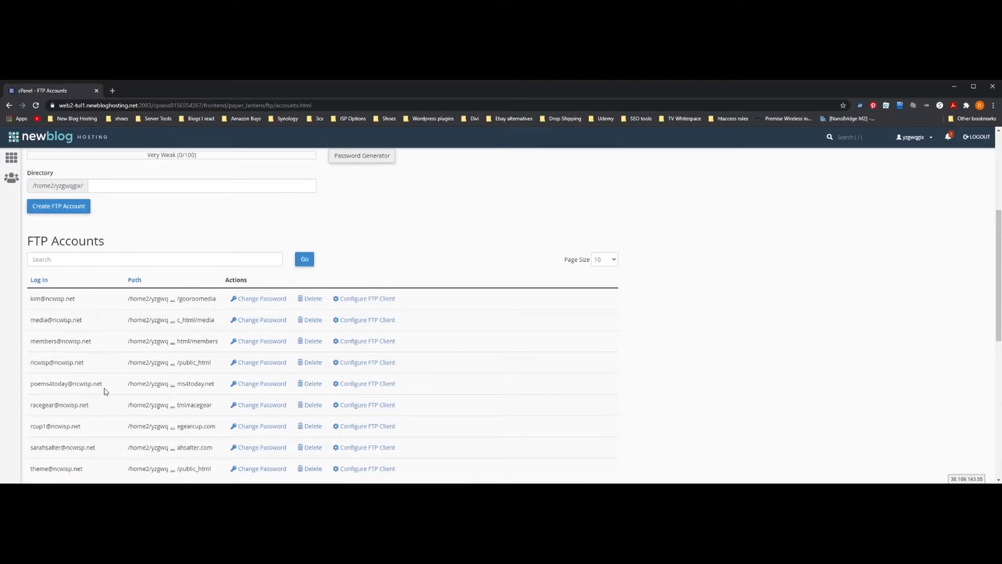
scroll(105, 391, down, 2)
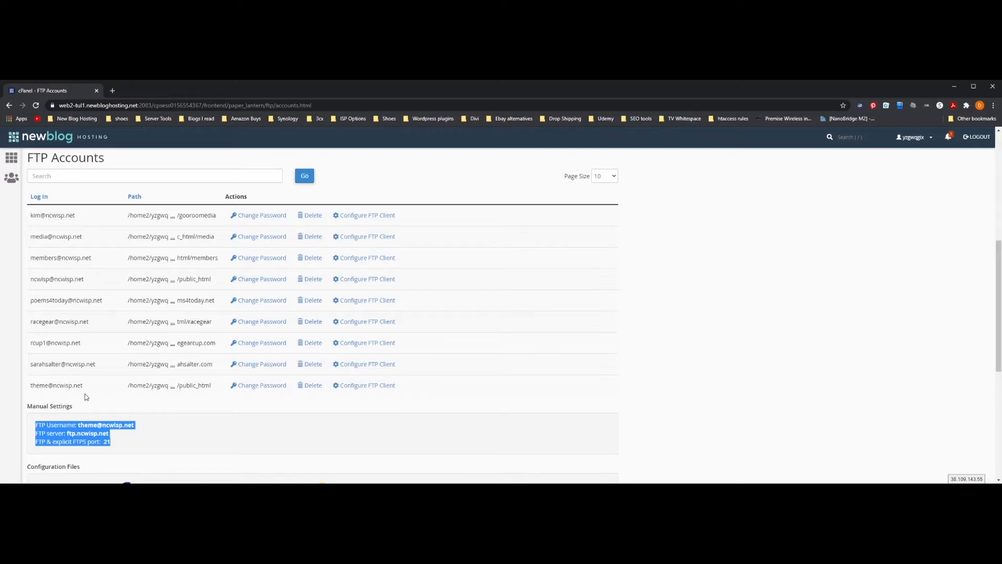
click(357, 385)
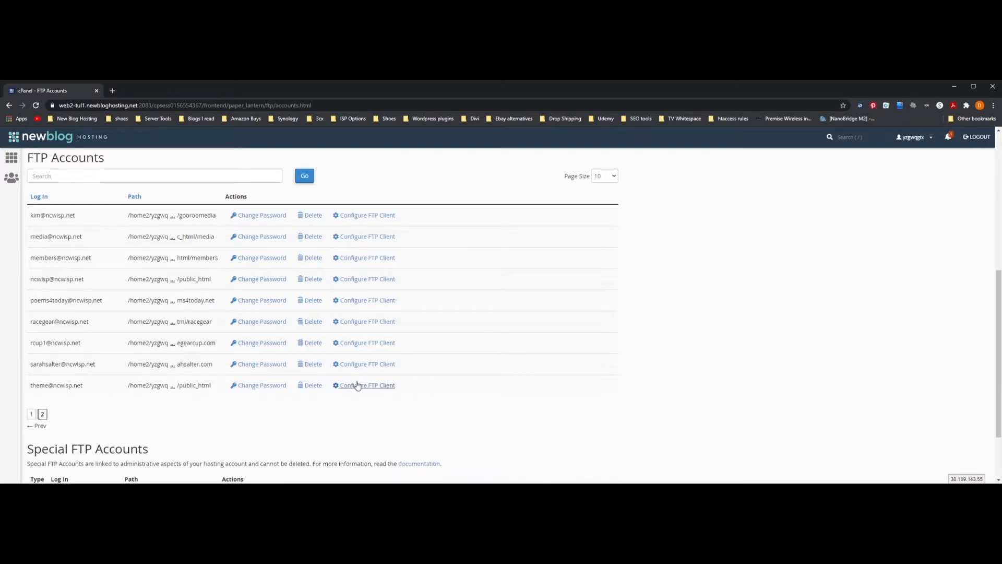
click(357, 385)
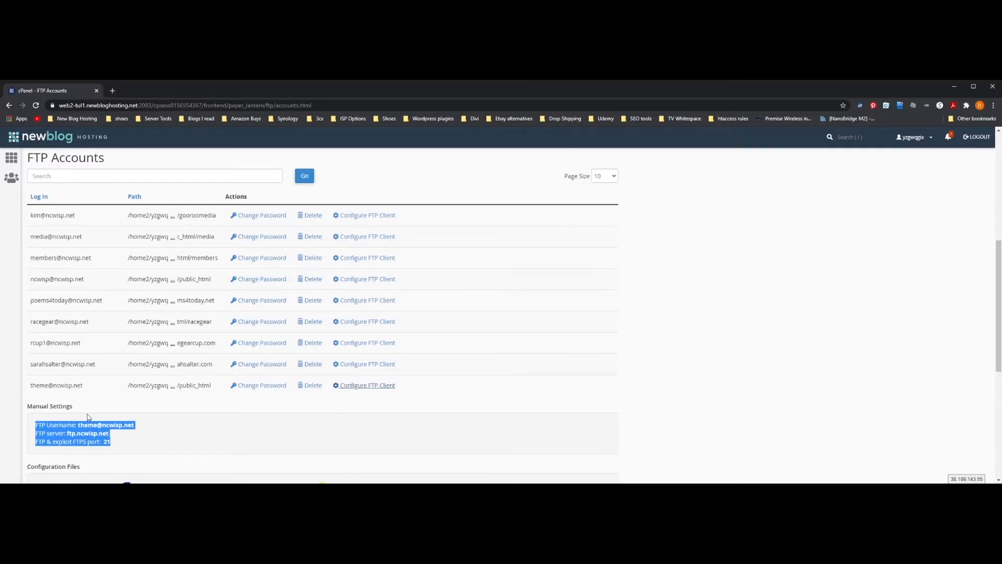
- Return to the cPanel main page, search the functions for "word", and reset the page to the full function list
scroll(88, 417, up, 1)
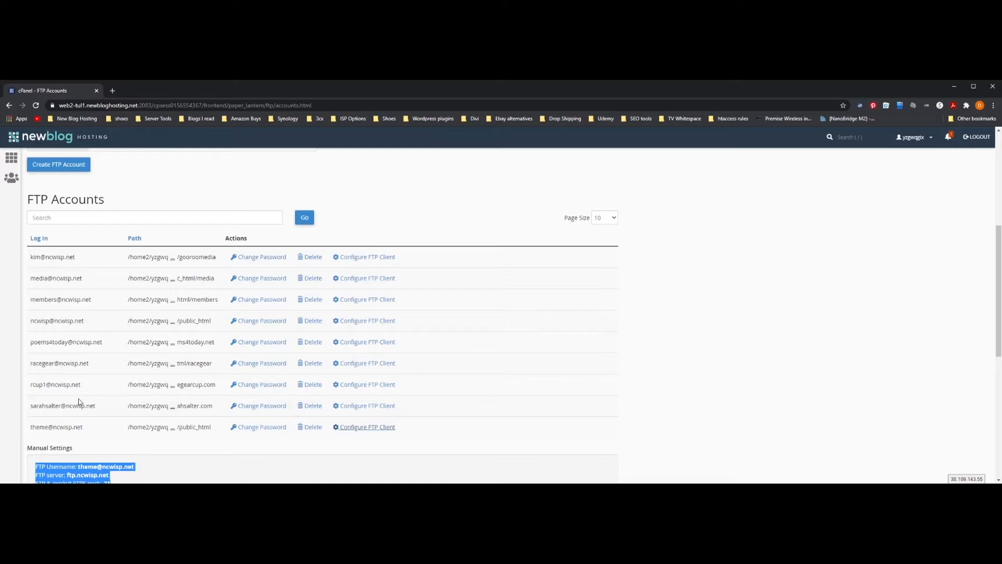
scroll(79, 399, up, 3)
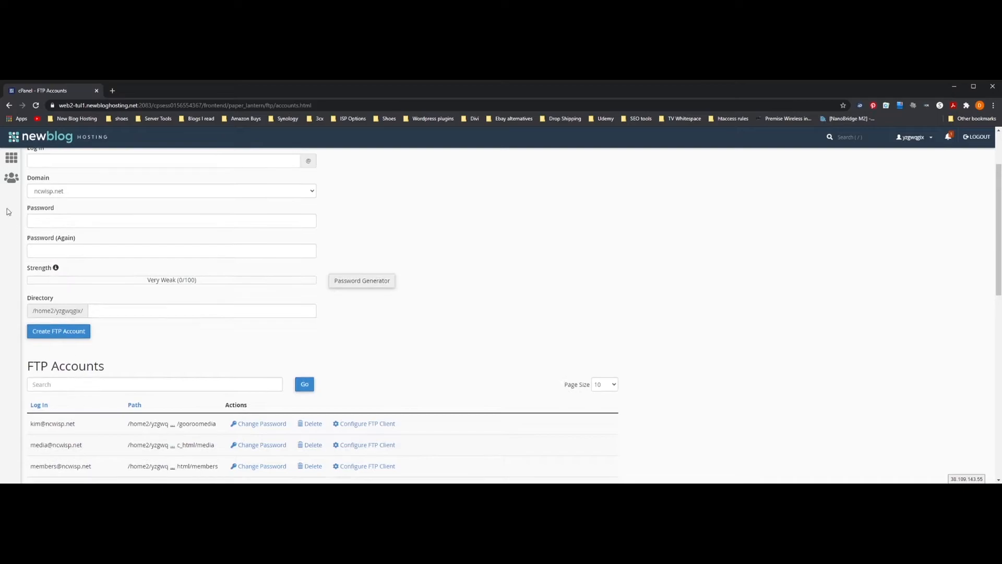
click(14, 158)
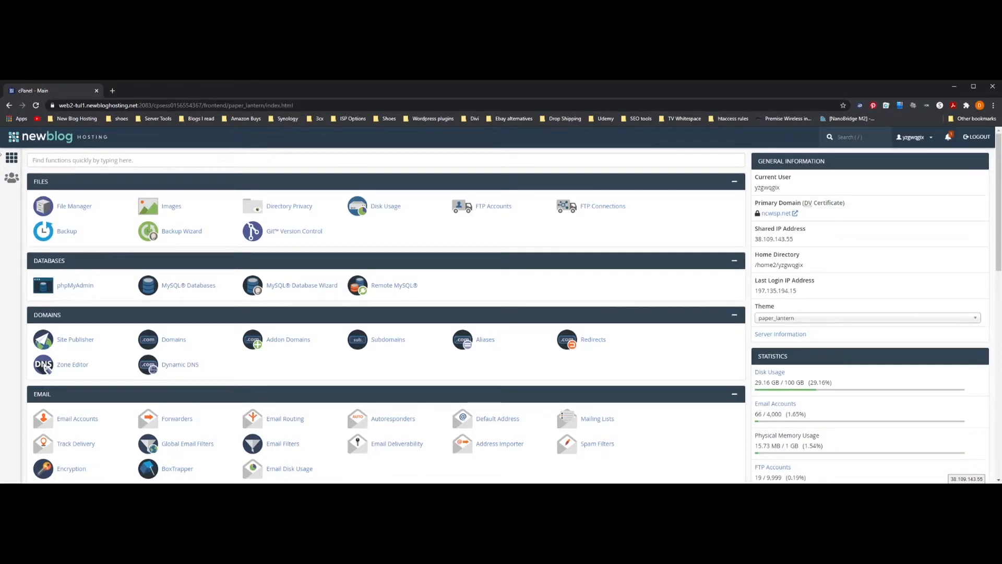
click(59, 159)
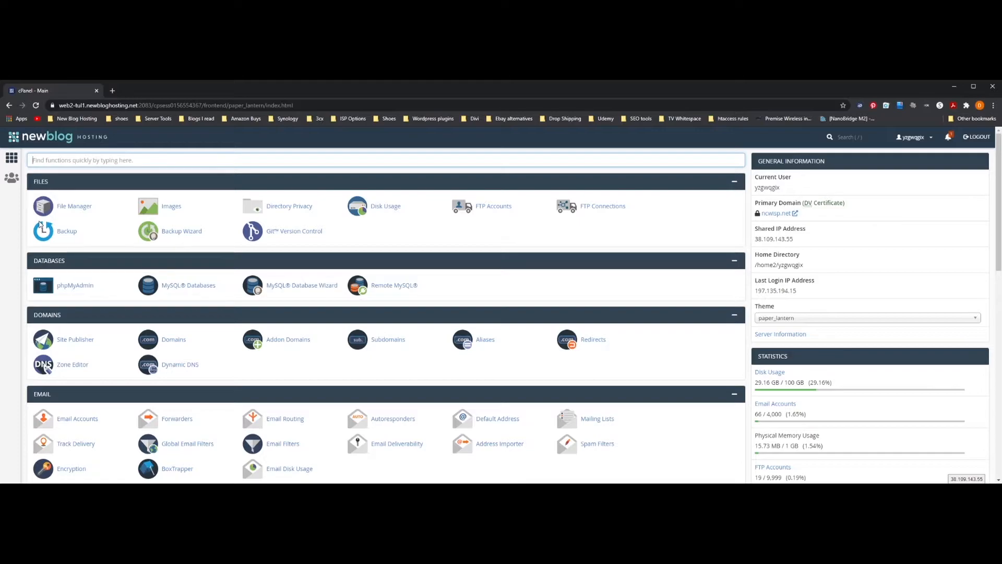
text(w)
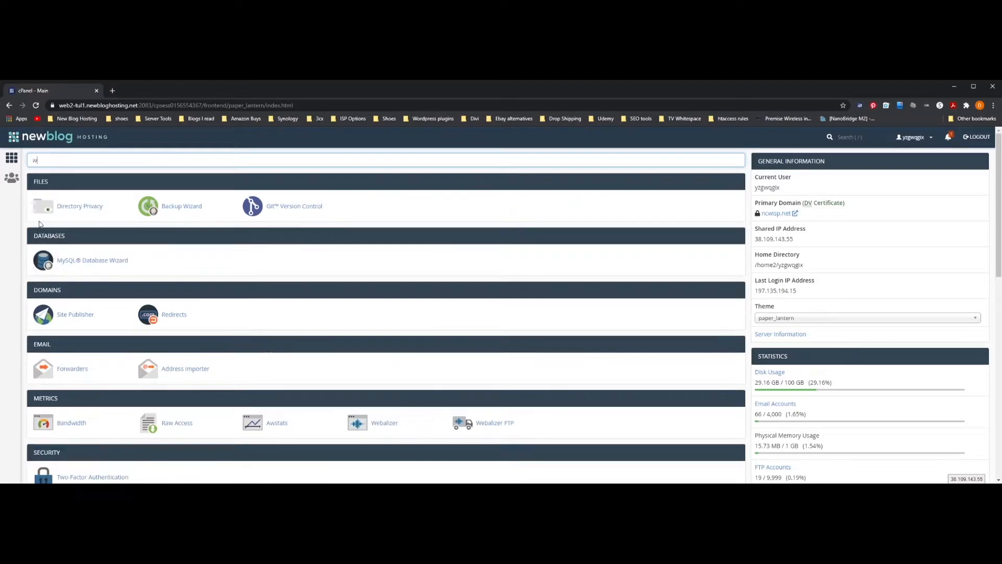
text(ord)
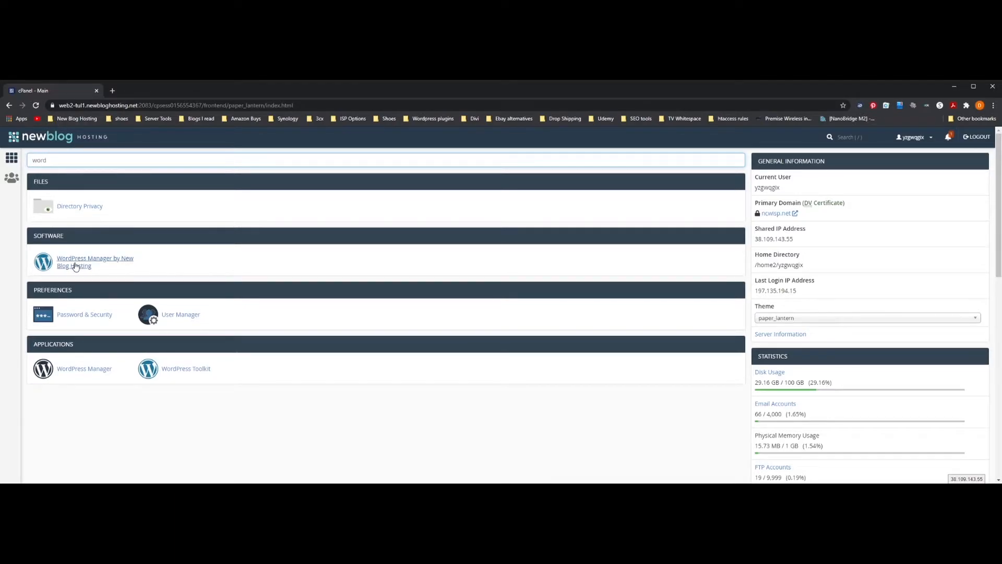
text(e)
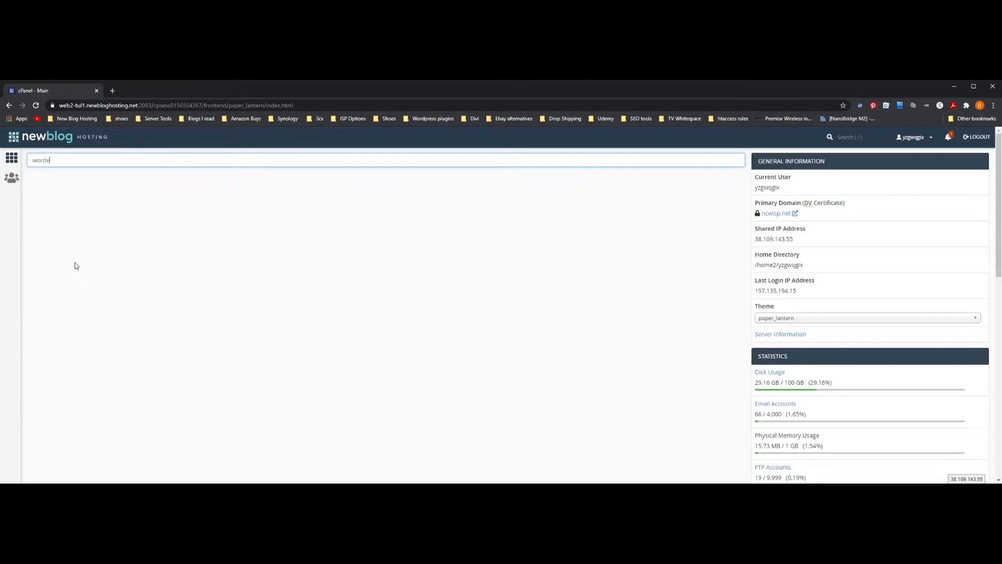
click(9, 158)
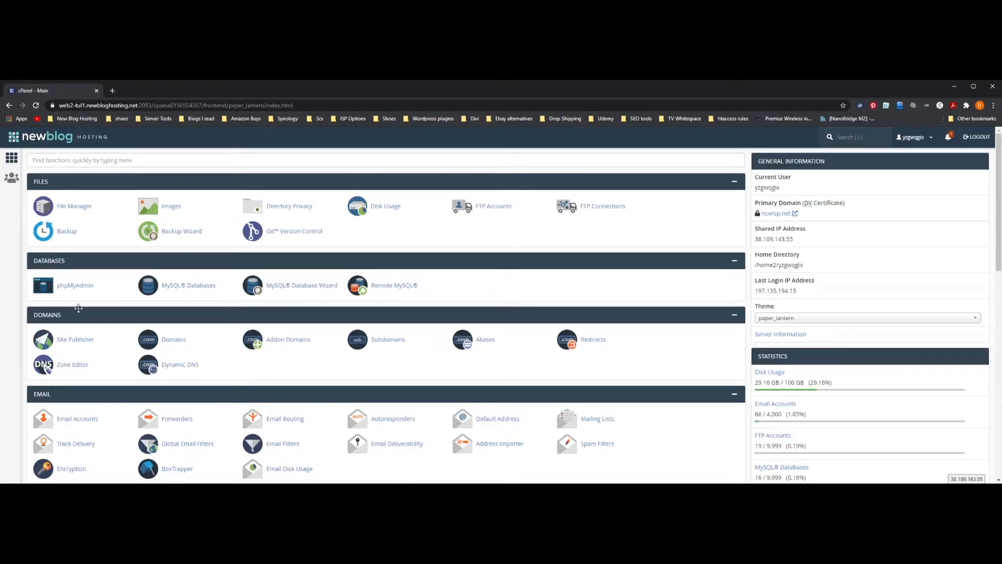
- Search the functions for "sub" and clear the search text
click(97, 160)
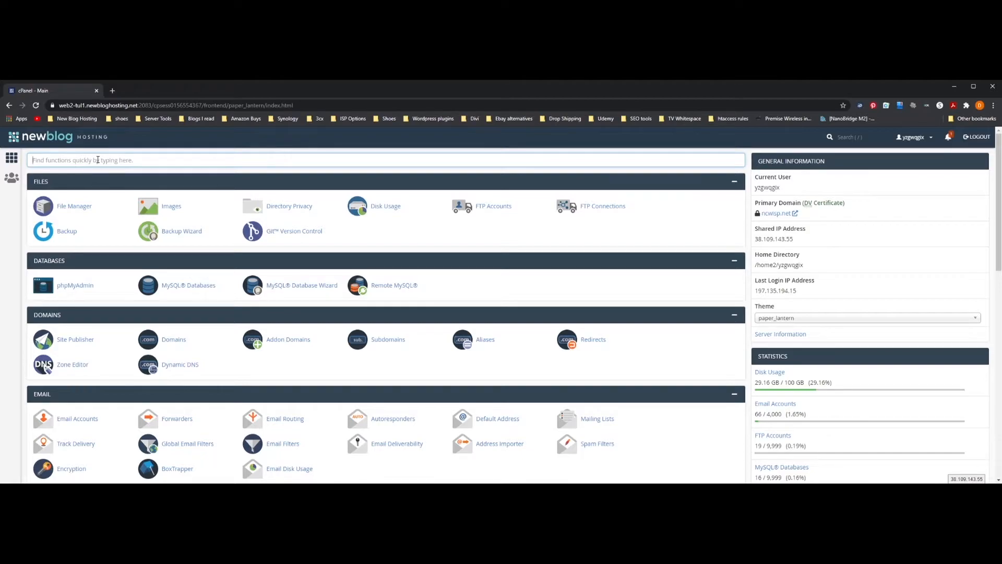
text(su)
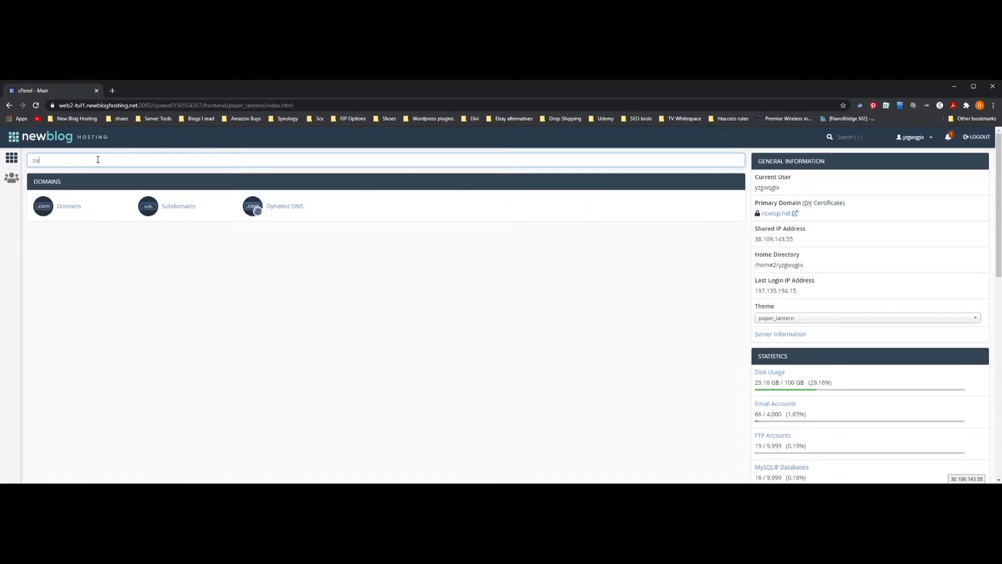
text(b)
key(BackSpace)
key(BackSpace)
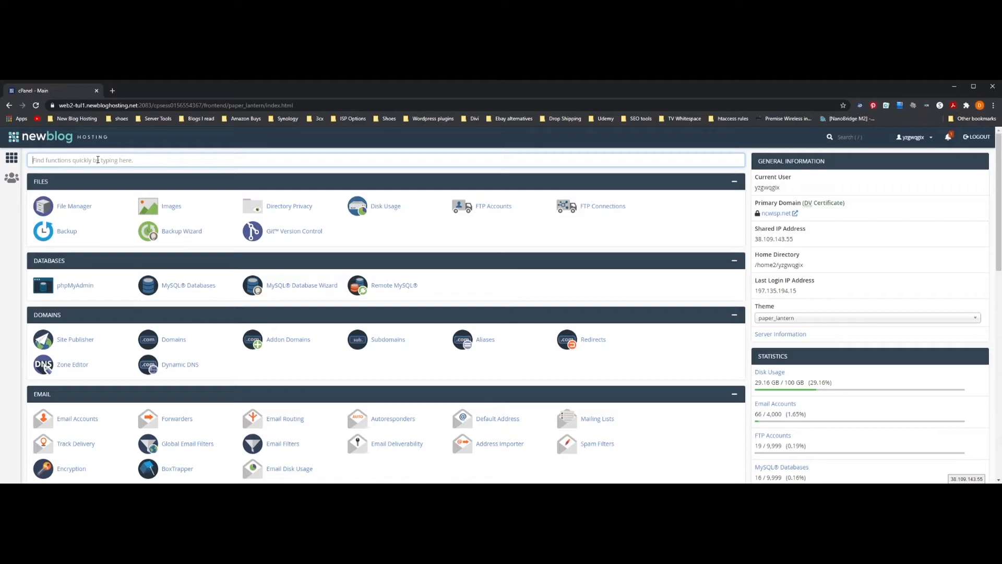
- Search the functions for "word" and clear the search text
text(word)
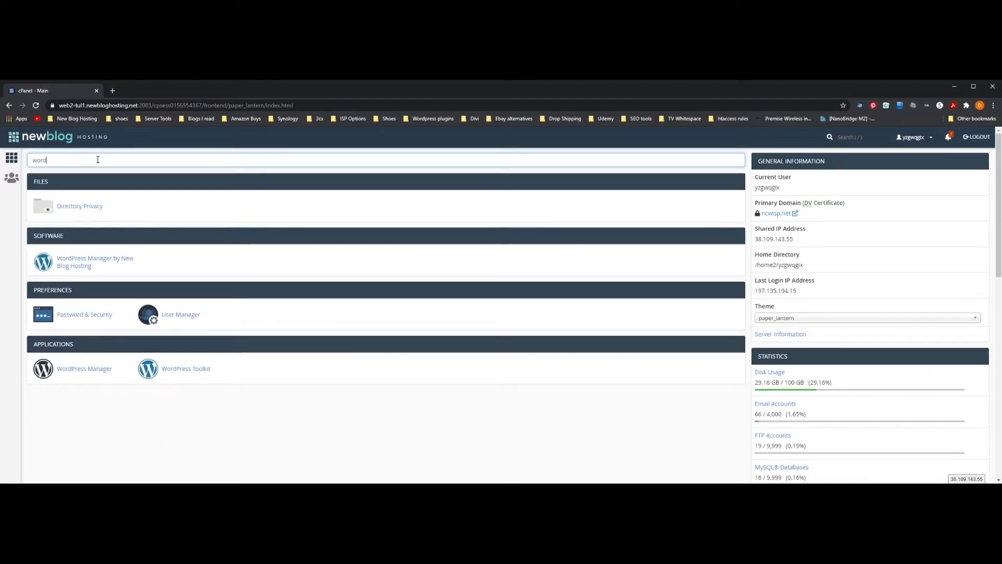
key(BackSpace)
key(BackSpace)
key(BackSpace)
key(BackSpace)
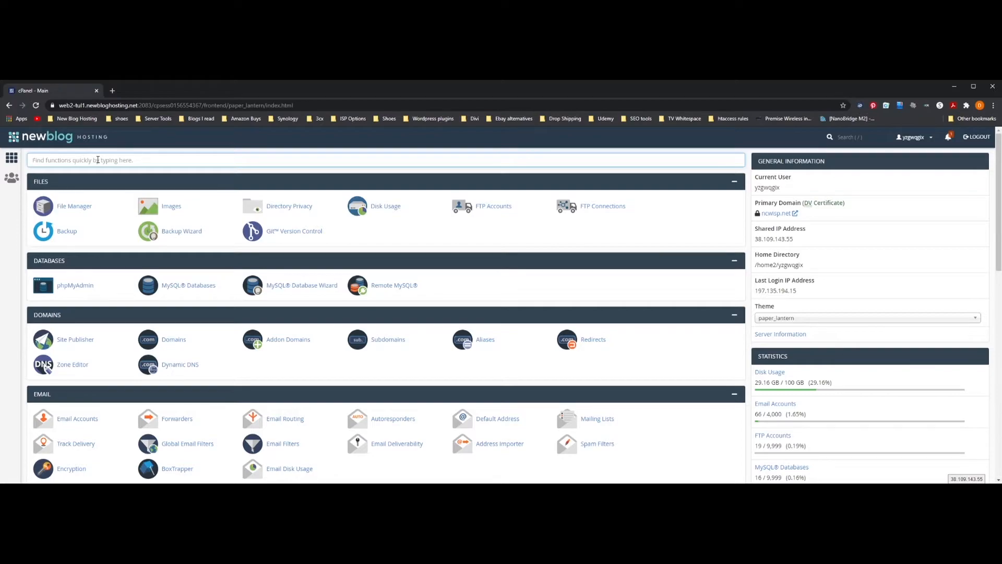
- Find the Subdomains function with "sub" and create the subdomain staging2 on ncwisp.net with document root staging2
text(sub)
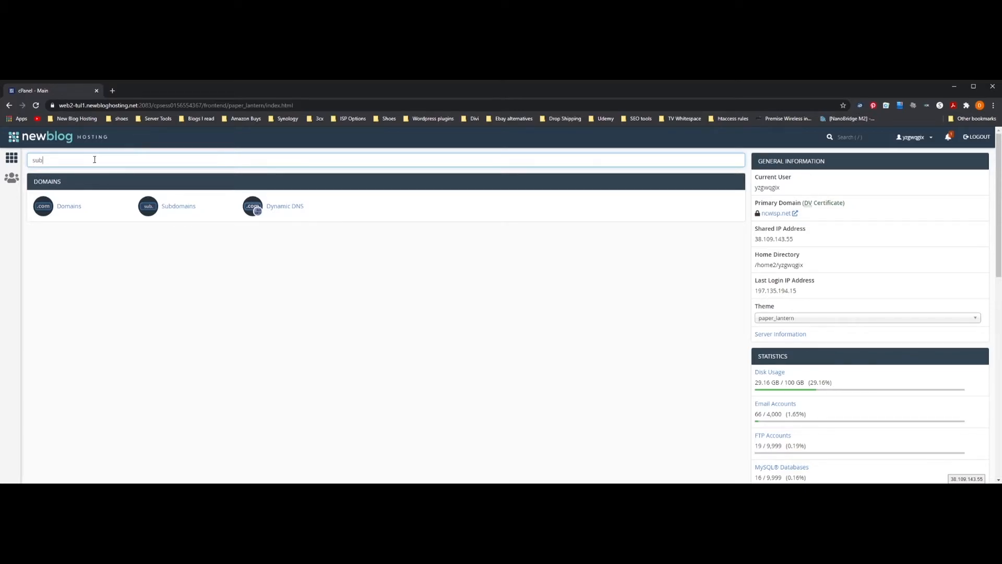
click(176, 206)
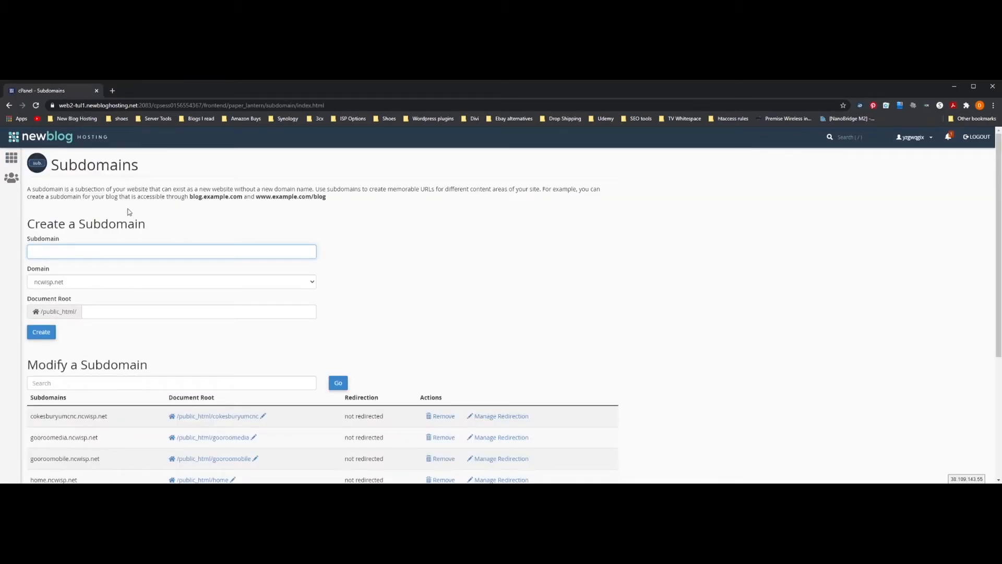
text(staging2)
click(180, 310)
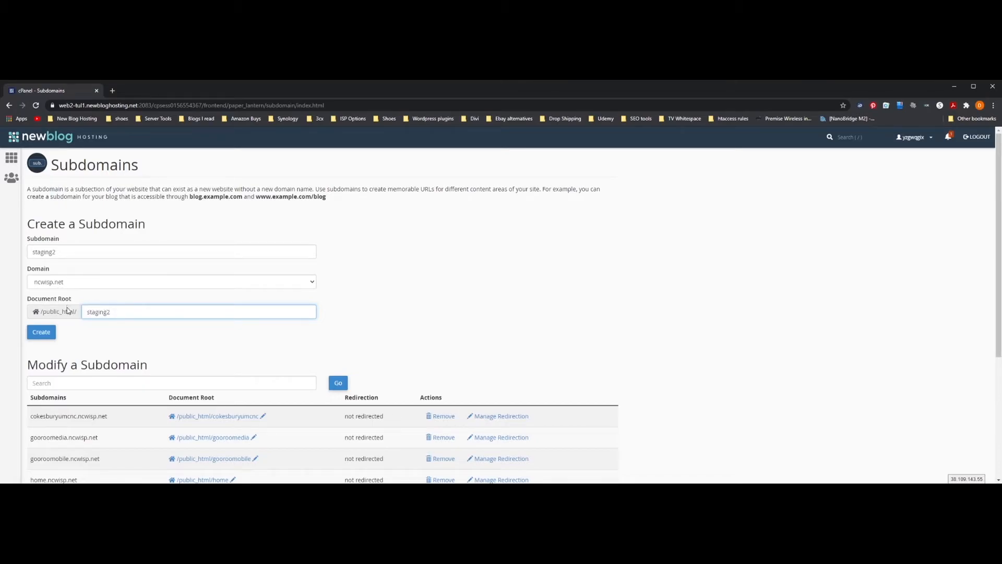
click(51, 335)
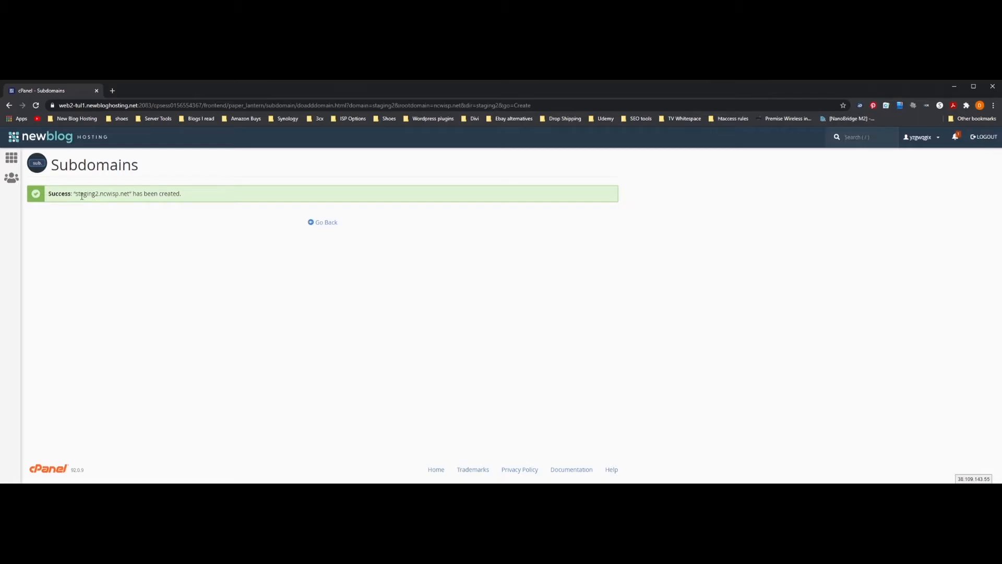
drag(76, 194, 124, 191)
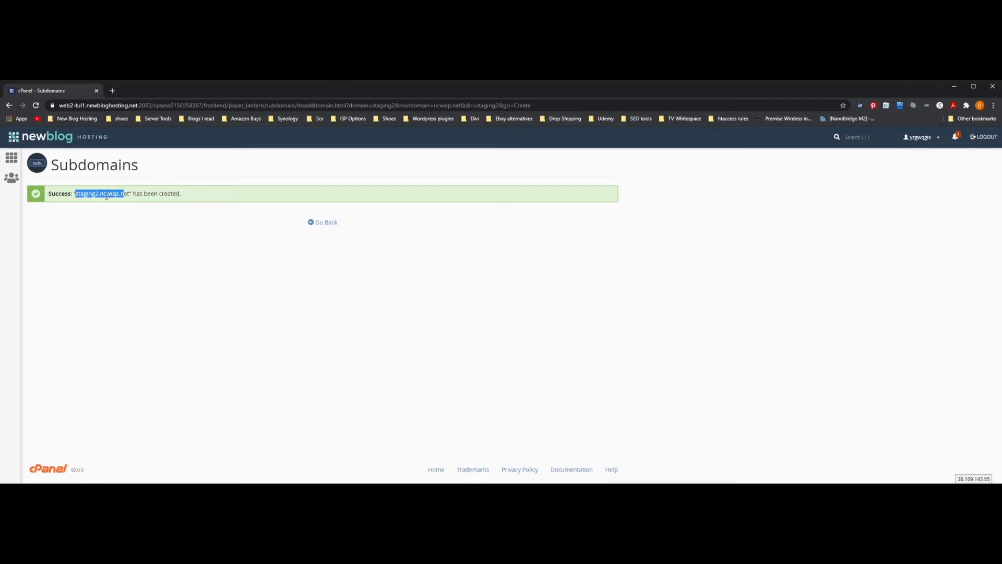
click(107, 194)
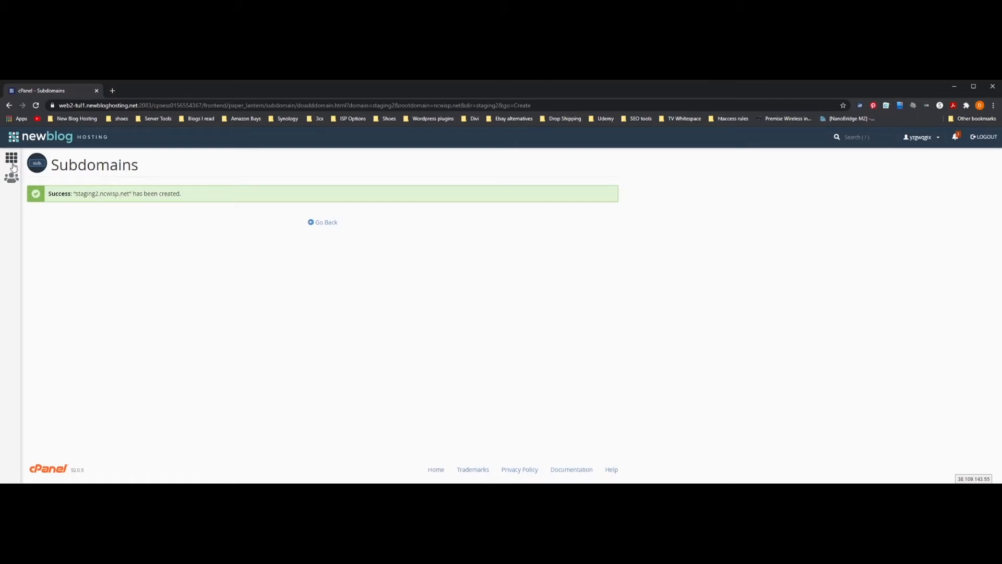
- Return to the cPanel main page, search the functions for "word", and open WordPress Manager by New Blog Hosting
click(12, 162)
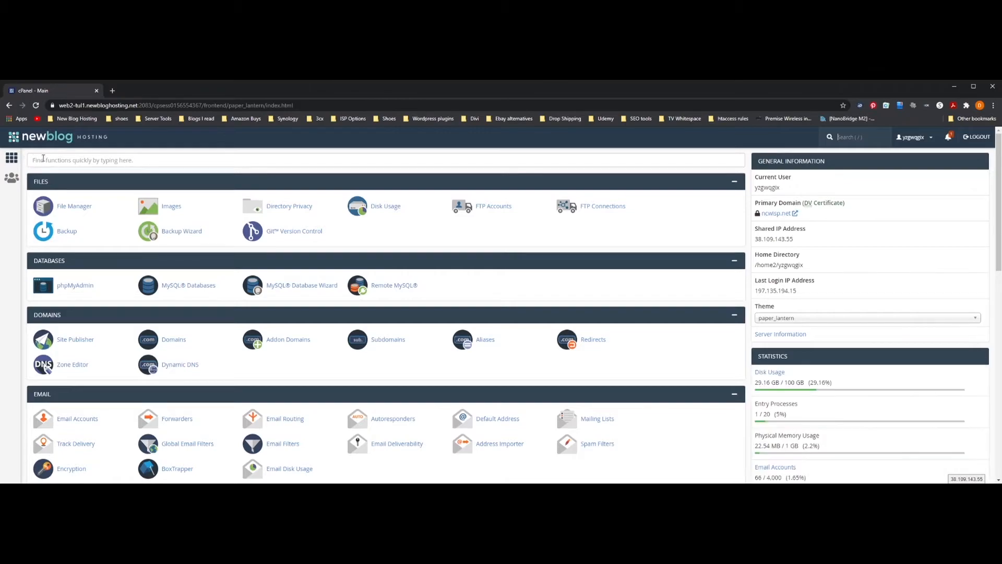
click(61, 159)
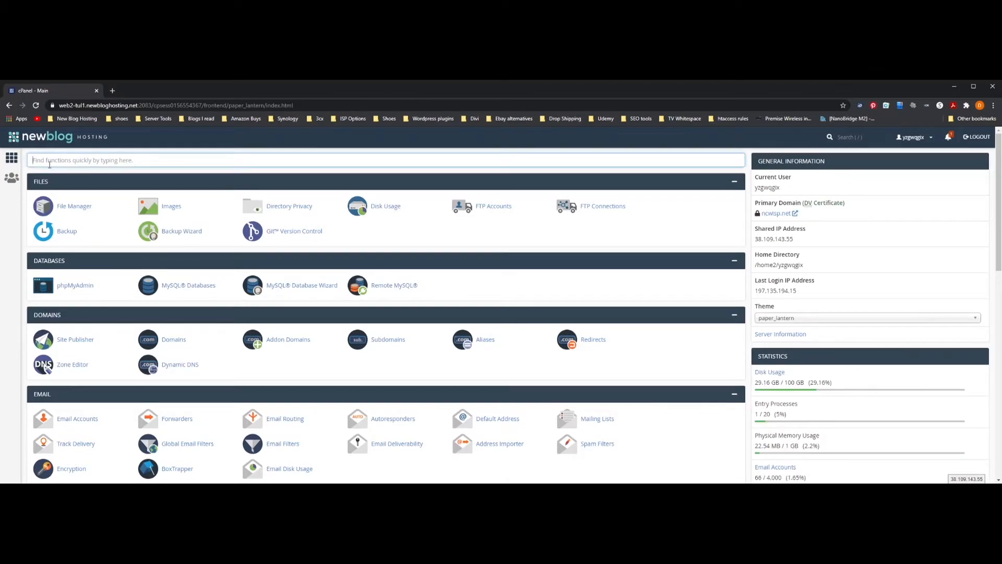
text(word)
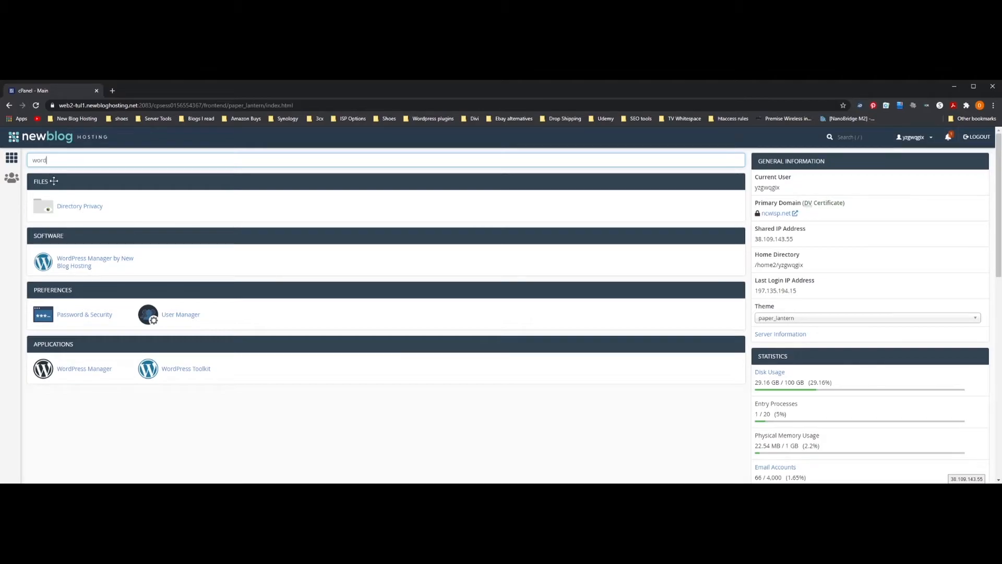
click(100, 262)
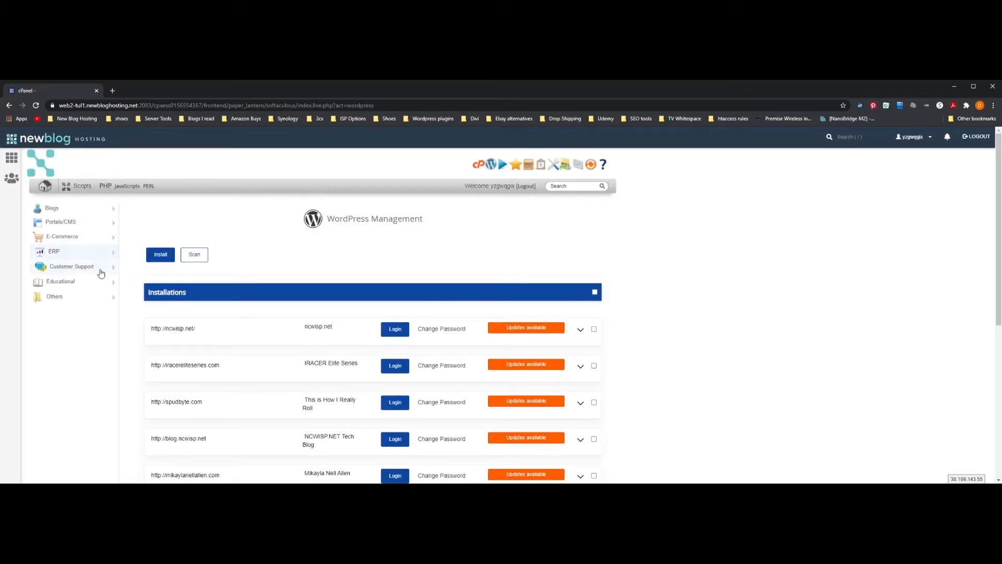
- Look over the WordPress installations and scan the account for manual installations to import
scroll(219, 328, down, 1)
scroll(220, 328, down, 2)
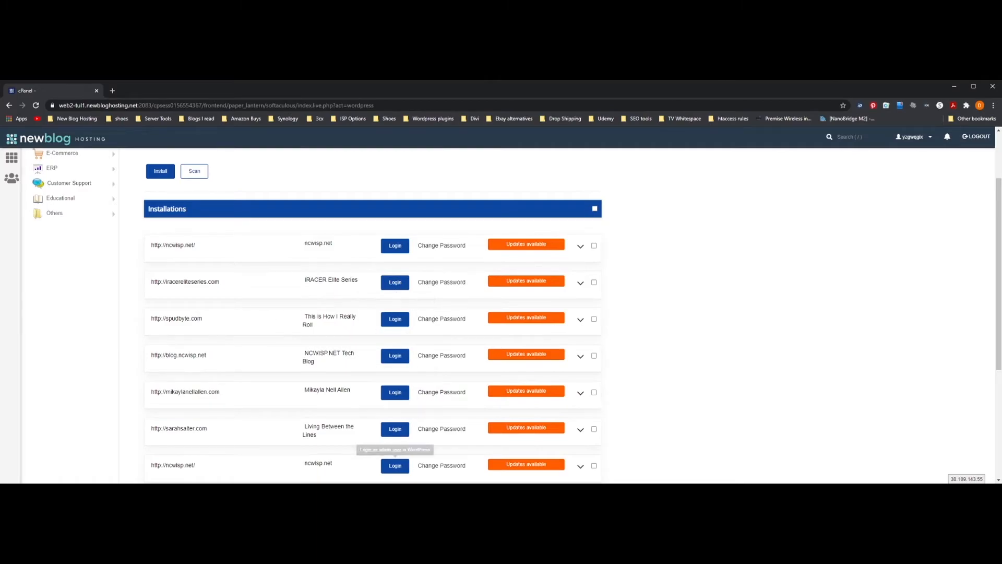
scroll(364, 286, up, 1)
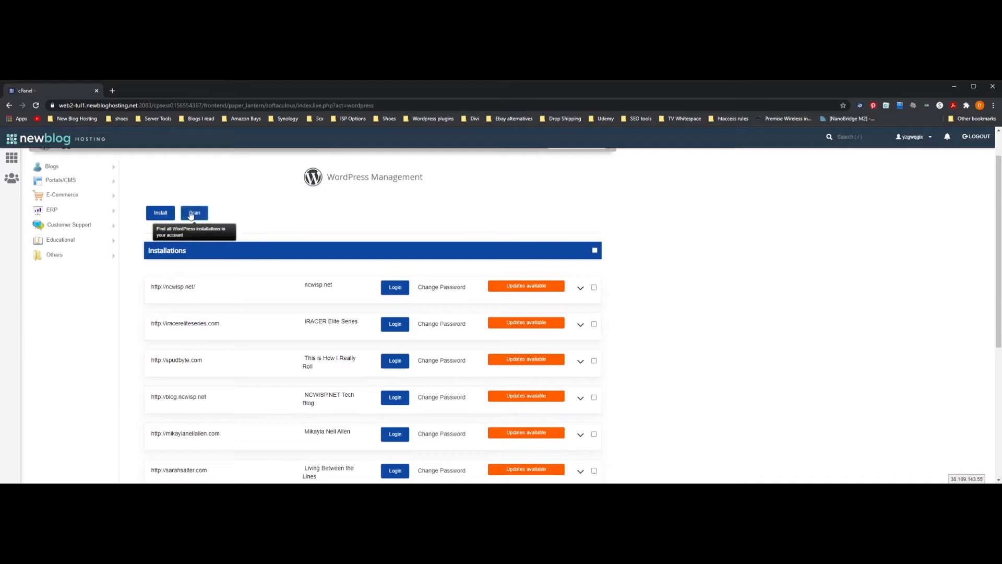
click(191, 214)
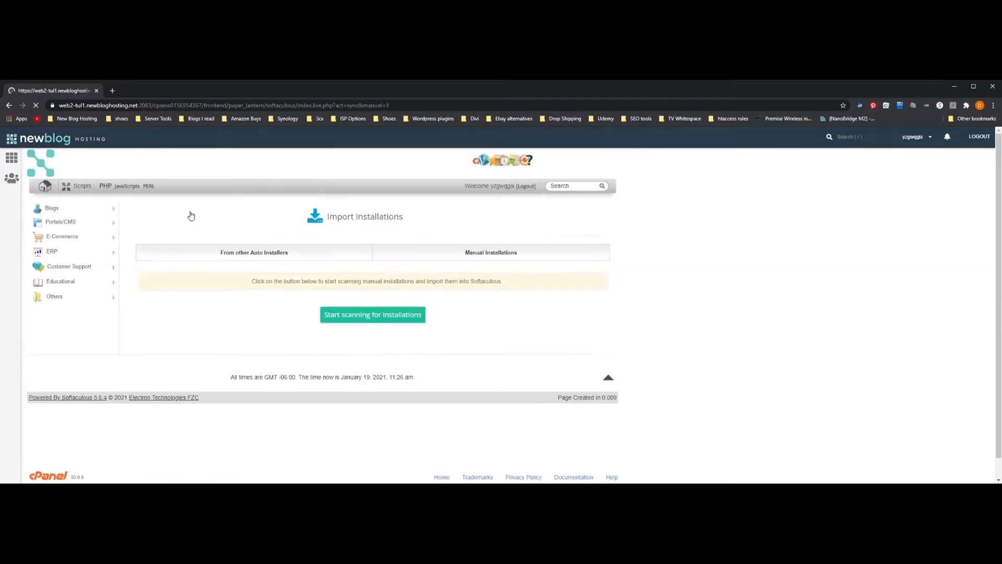
click(358, 313)
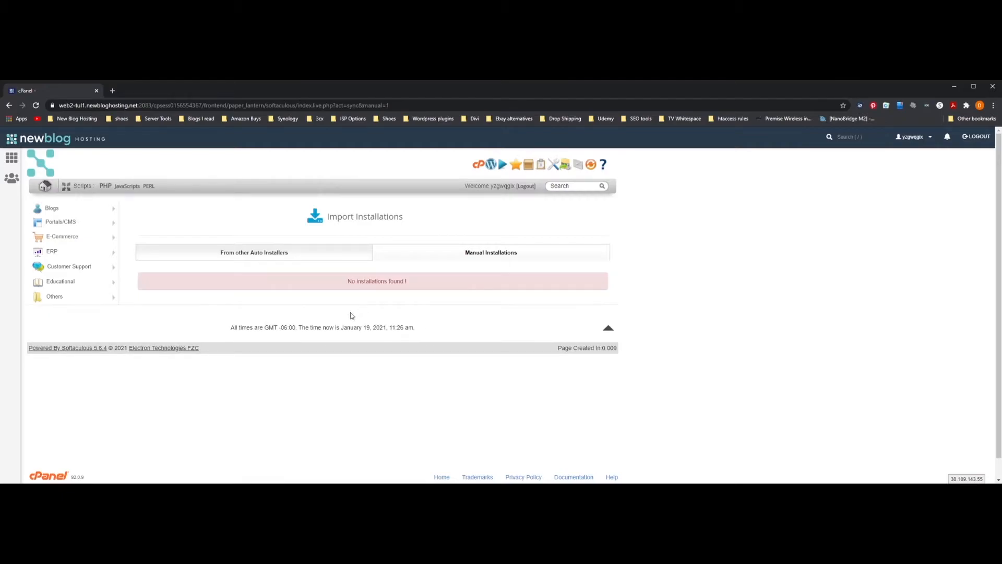
- View the WordPress script page in the Blogs category and return to the WordPress Management installations
click(85, 213)
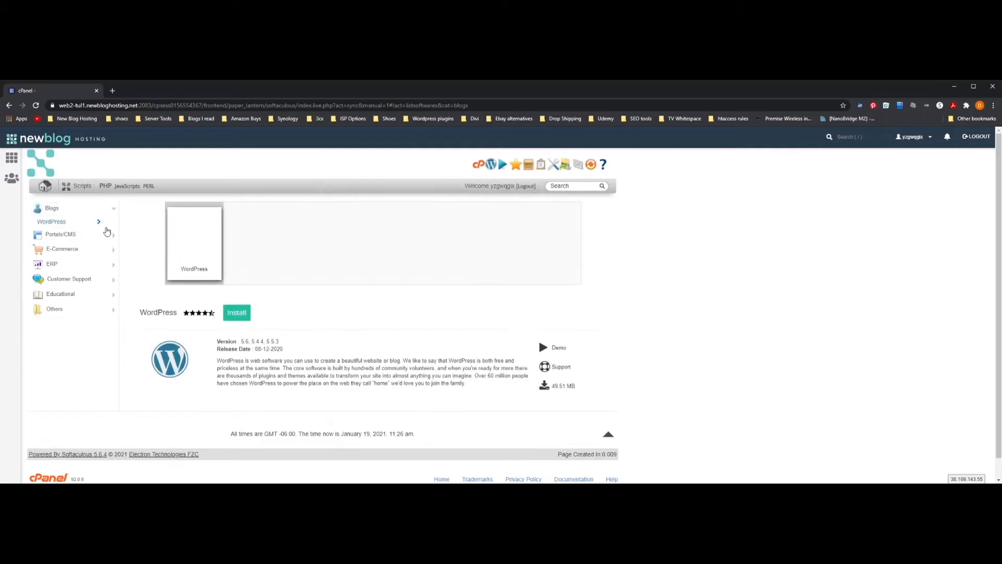
click(8, 106)
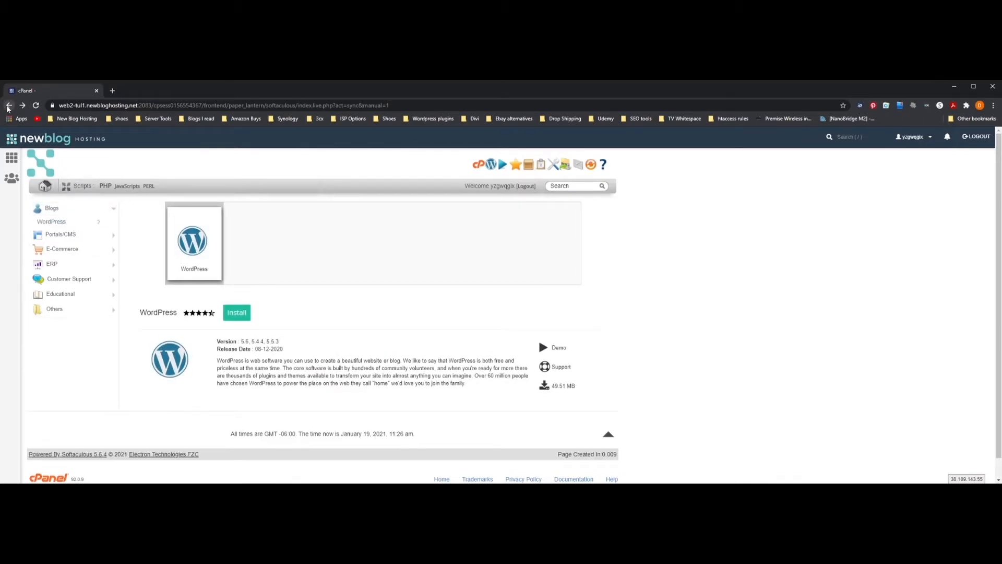
click(8, 108)
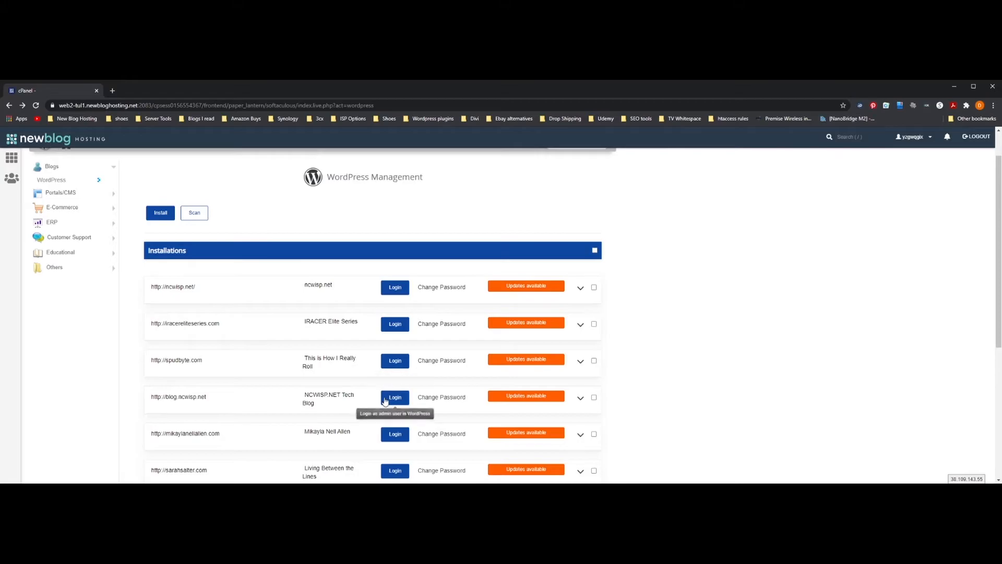
scroll(281, 354, down, 2)
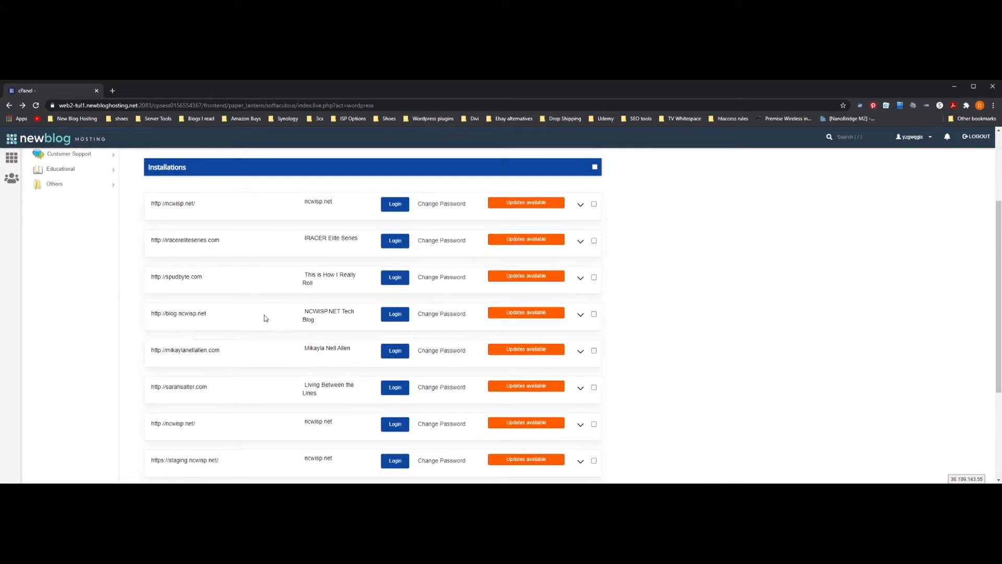
scroll(237, 355, up, 2)
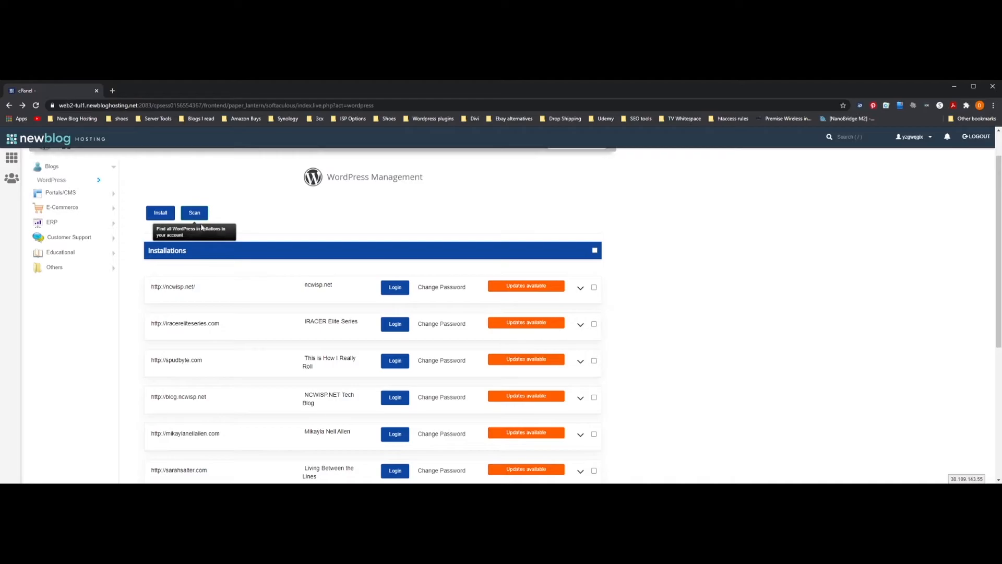
scroll(296, 292, down, 3)
scroll(295, 298, down, 2)
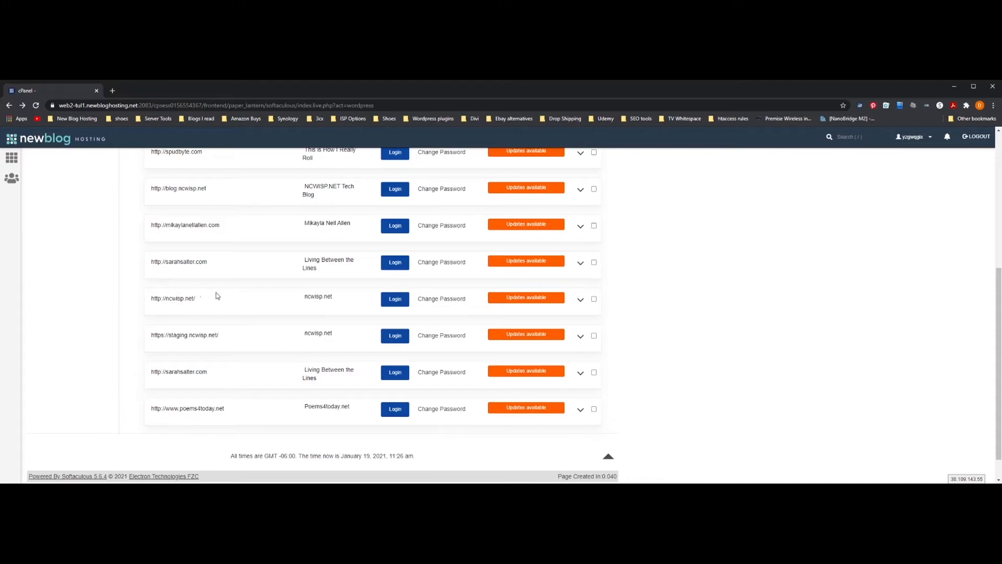
click(580, 301)
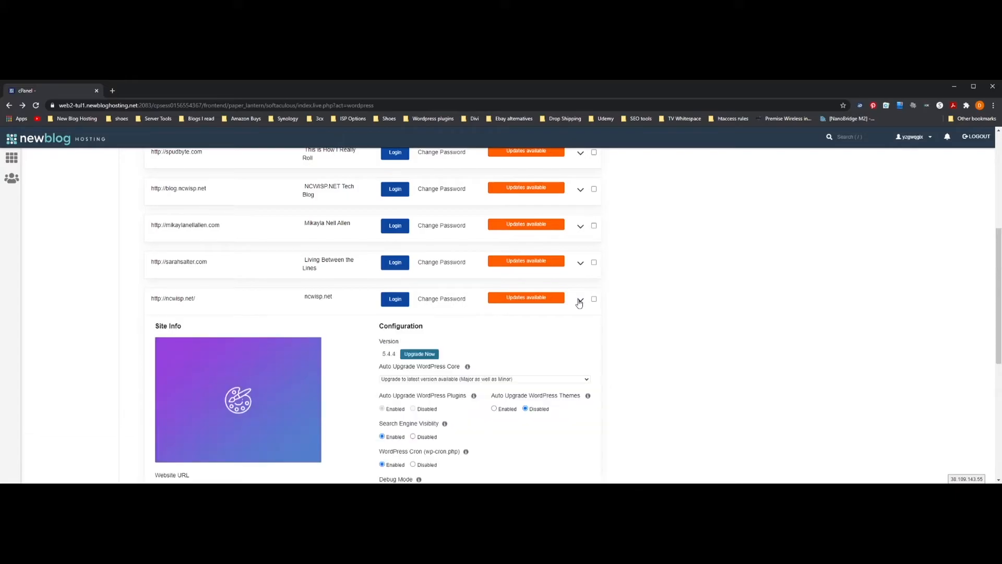
scroll(580, 301, down, 2)
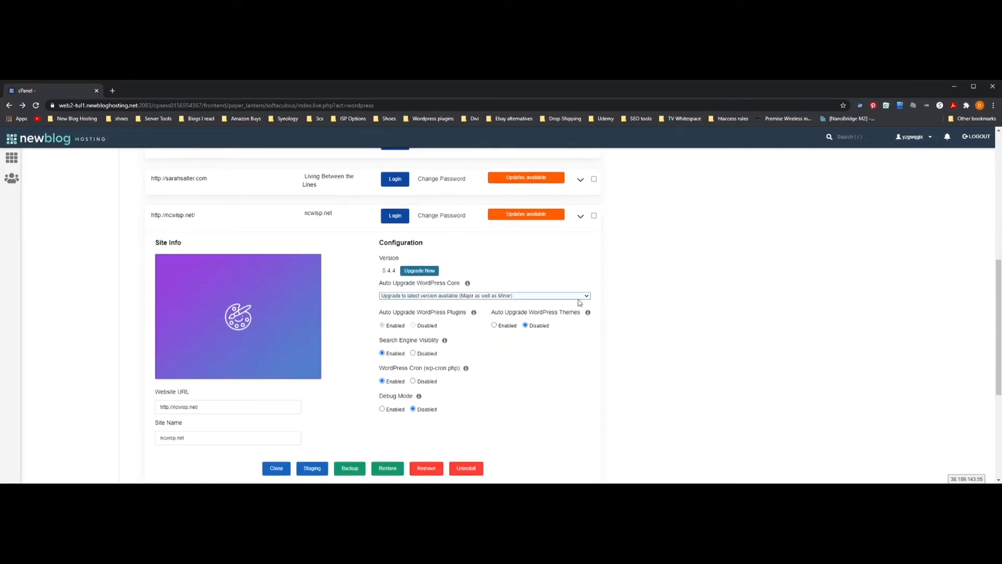
scroll(579, 302, down, 1)
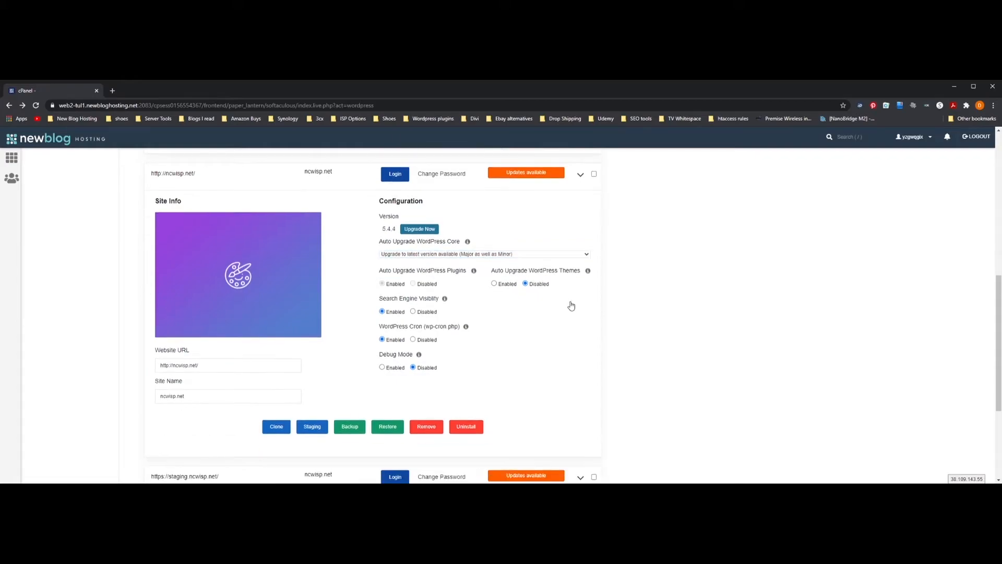
scroll(567, 306, down, 1)
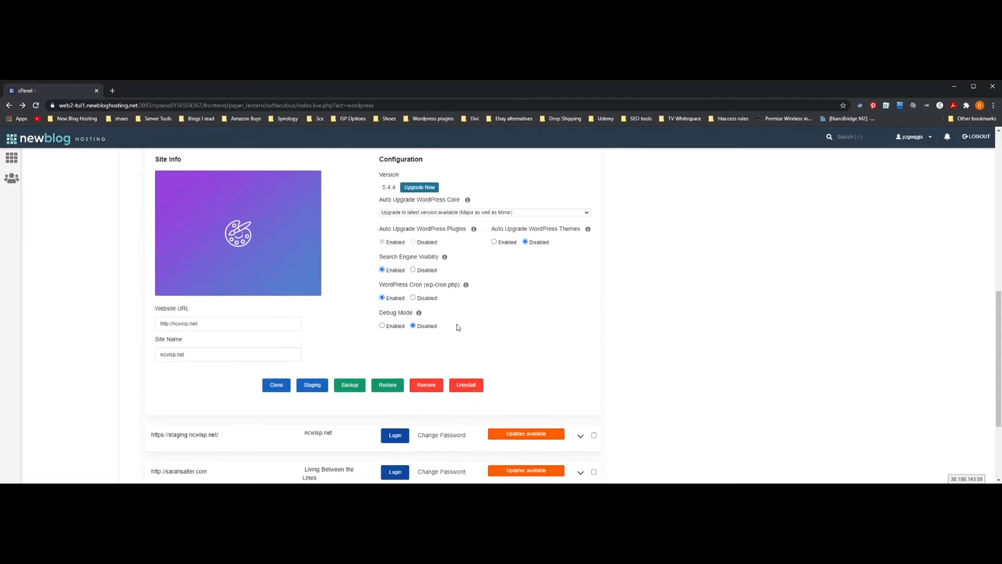
click(323, 391)
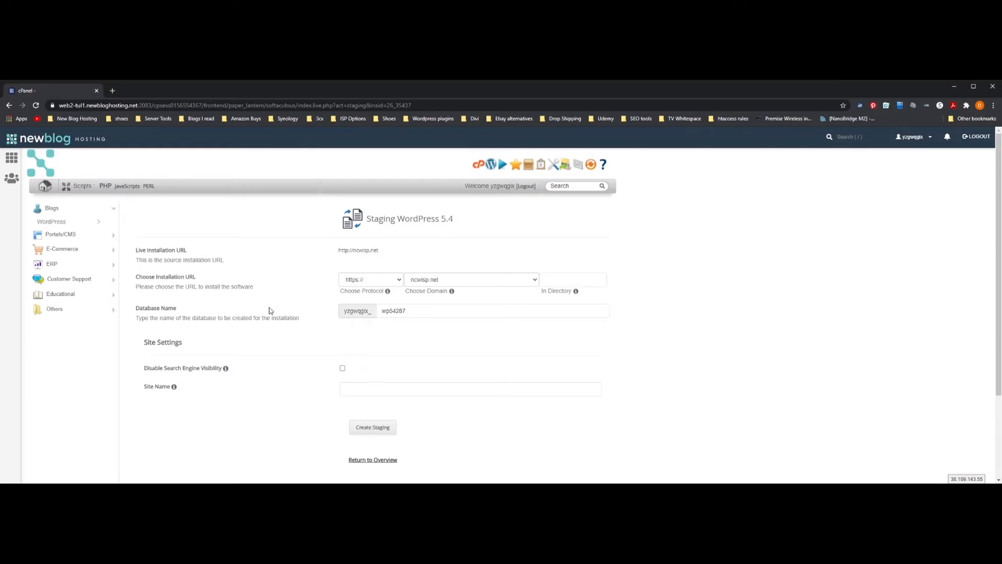
- Create the WordPress staging copy on https staging2.ncwisp.net with search engine visibility disabled
click(176, 251)
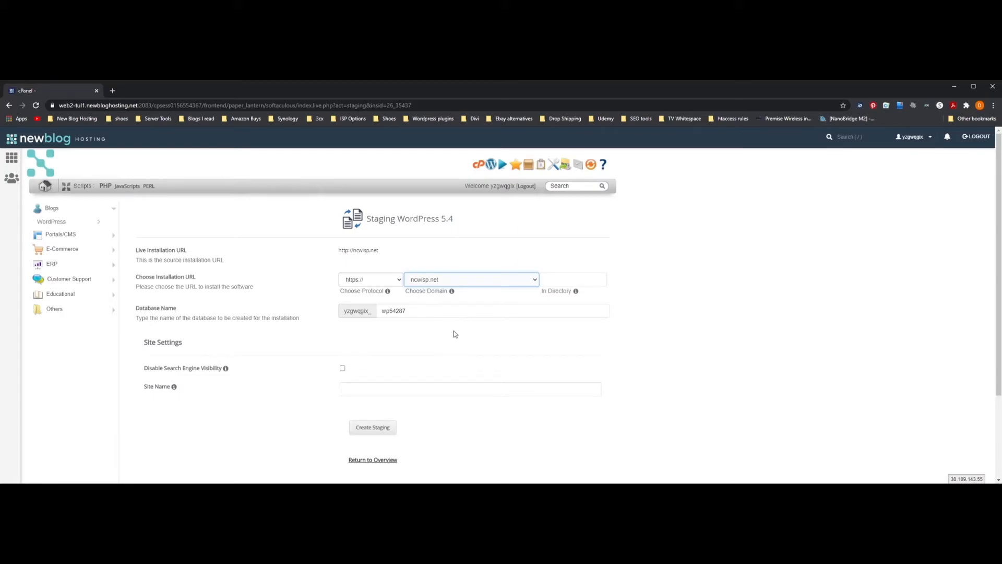
key(Down)
click(430, 318)
click(344, 371)
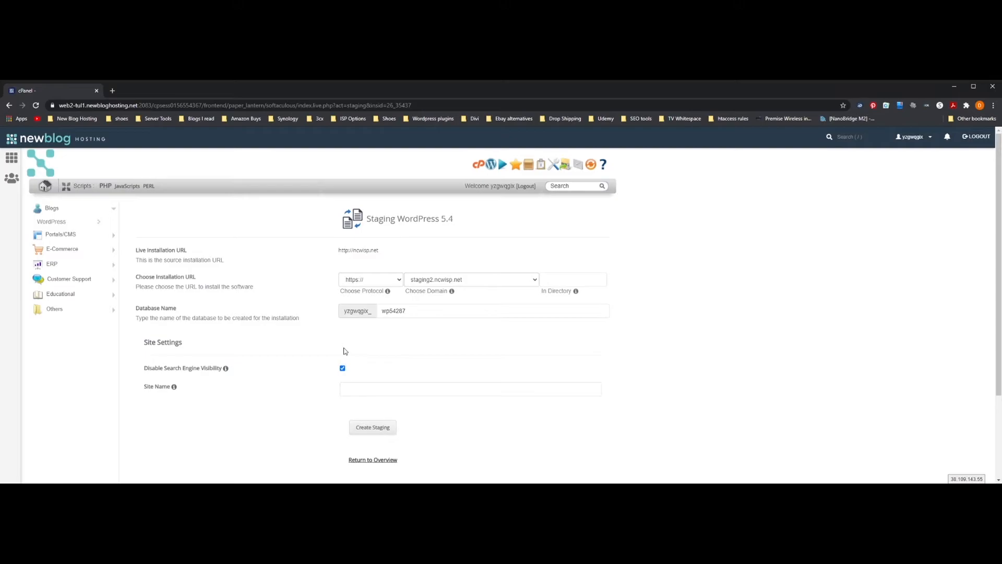
scroll(344, 352, down, 1)
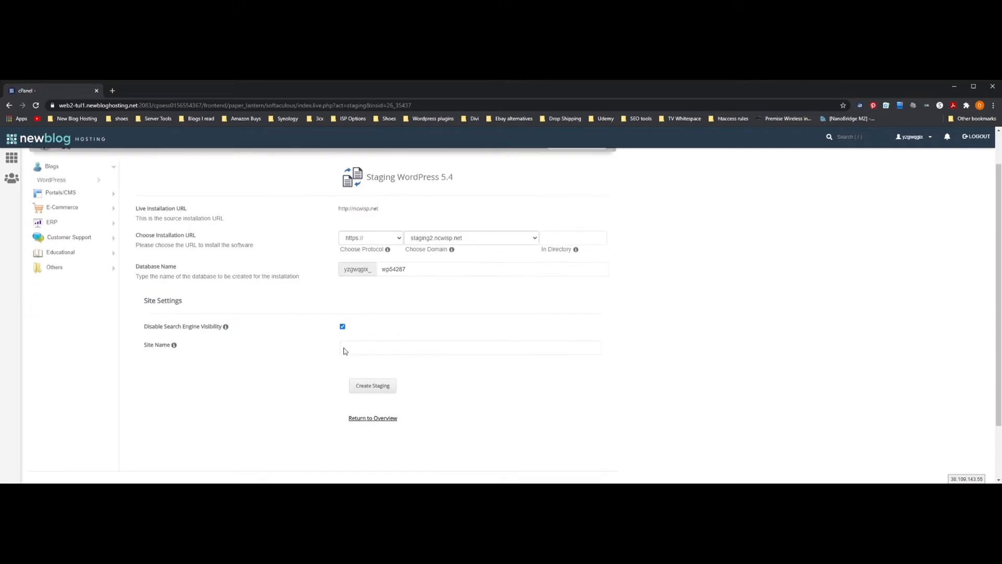
click(405, 269)
click(385, 384)
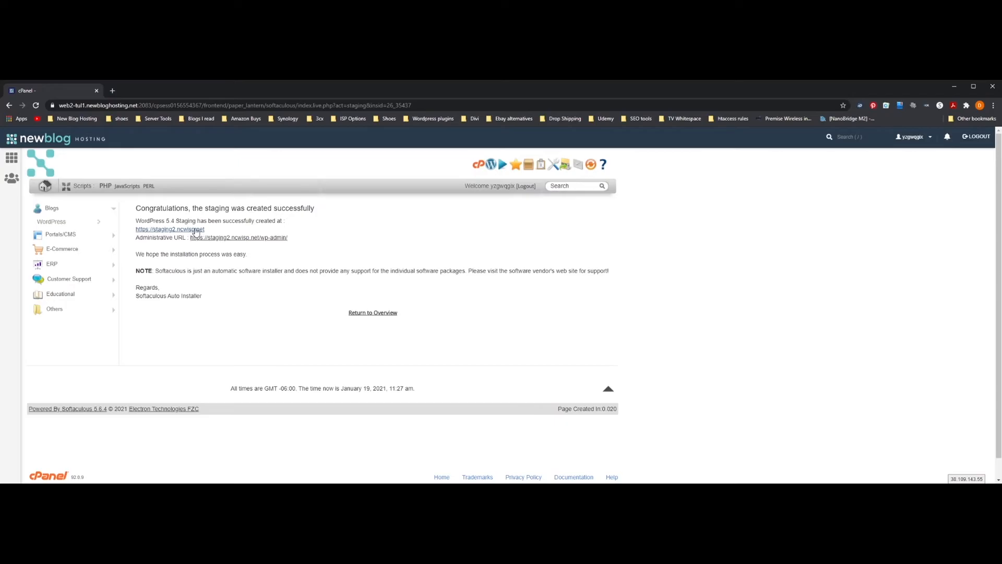
- Open the new staging2.ncwisp.net site and compare it with the live ncwisp.net site loaded in a separate browser tab
click(196, 230)
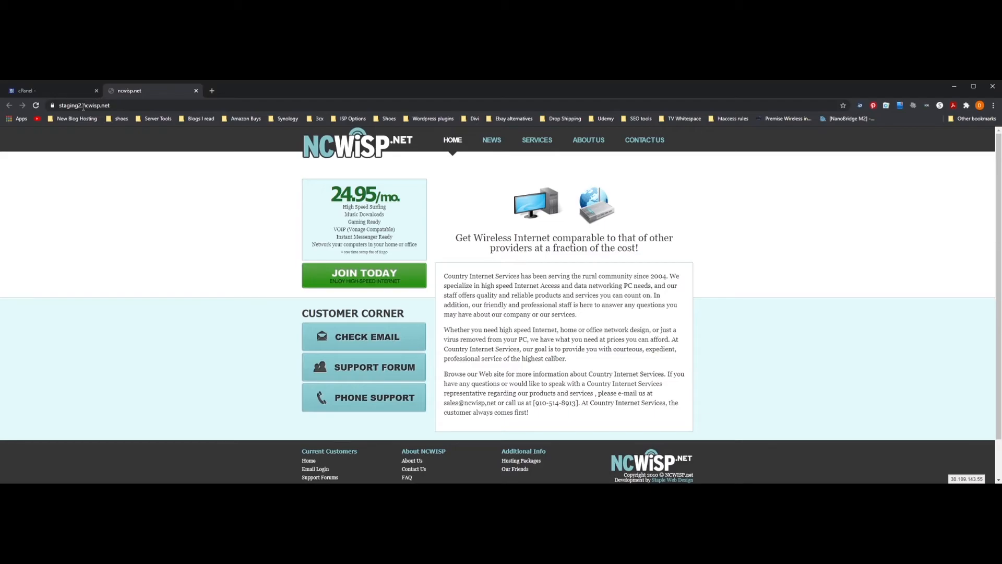
click(212, 91)
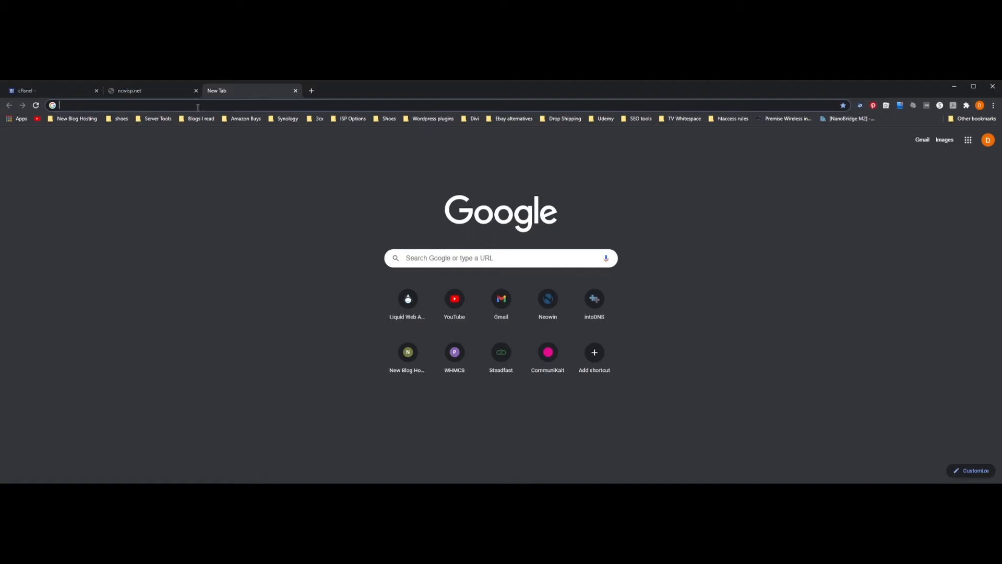
click(198, 107)
text(ncwisp.net)
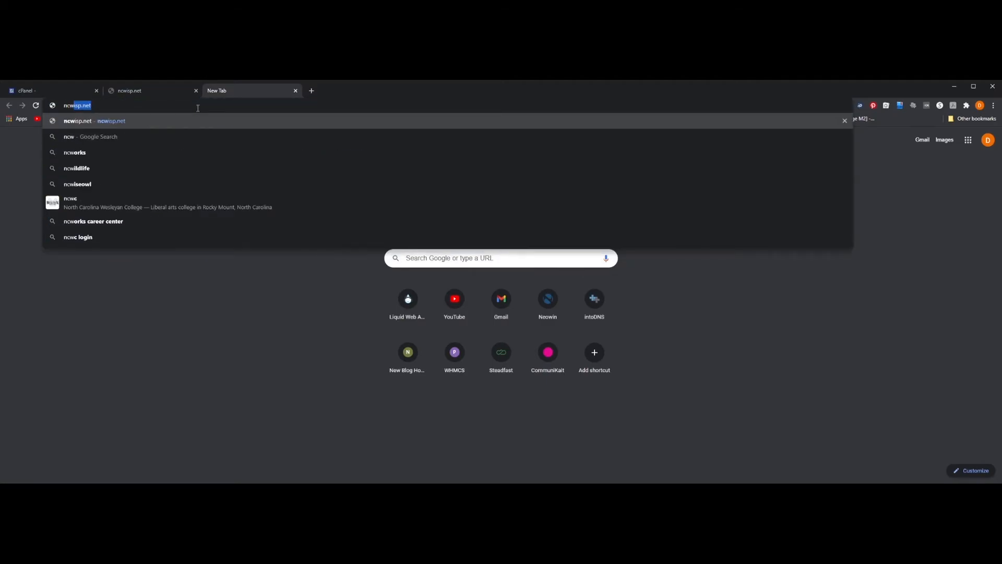
key(Right)
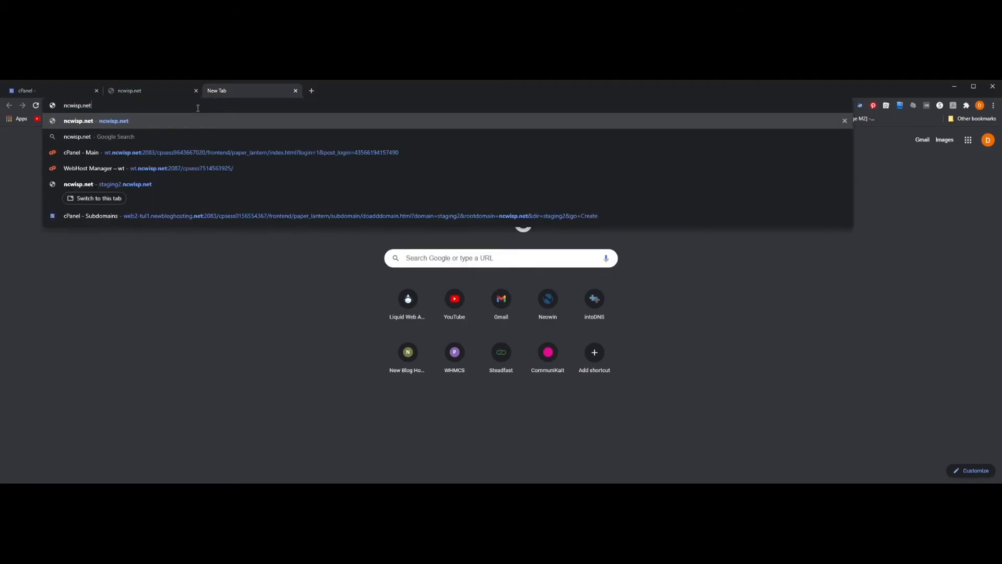
key(Return)
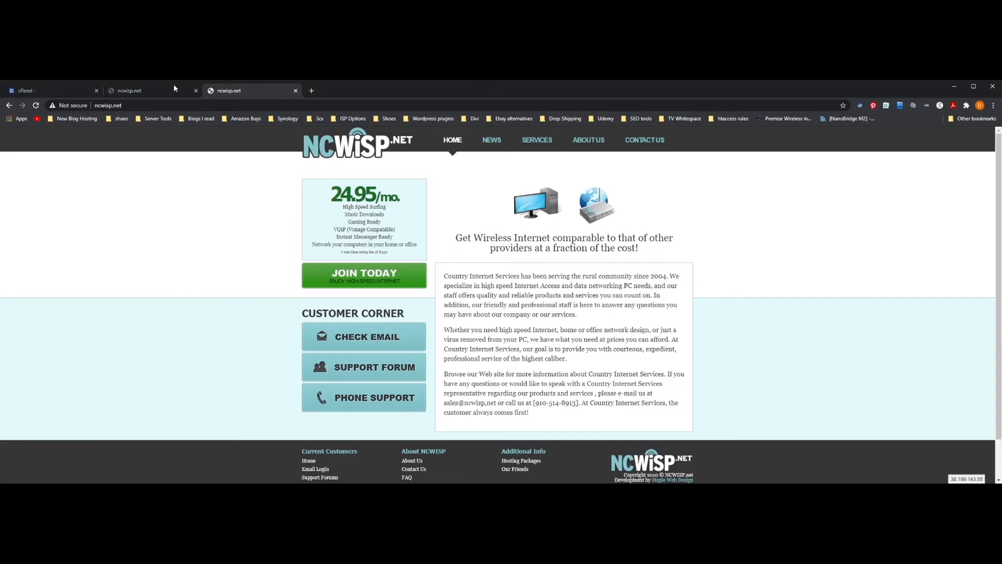
click(163, 94)
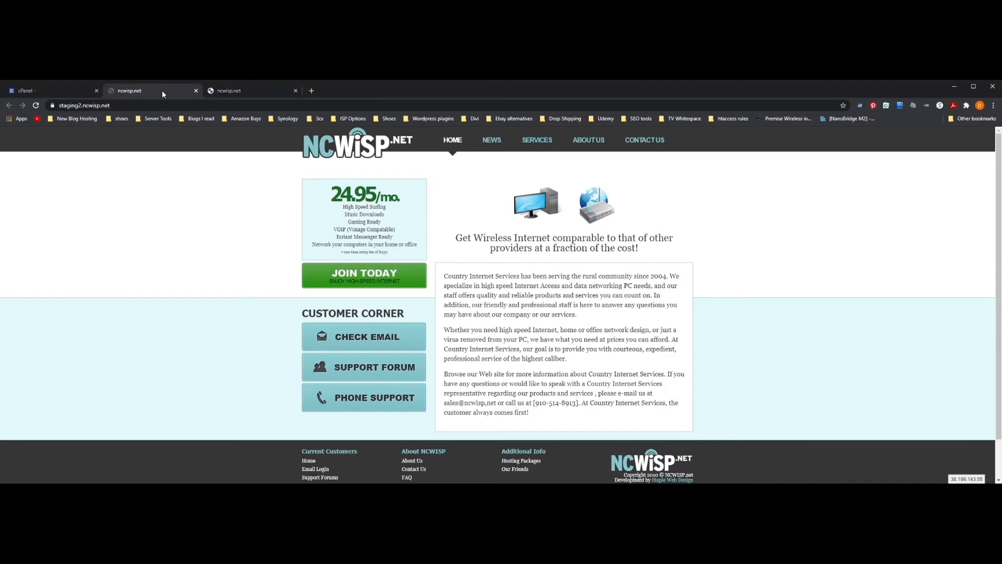
click(220, 92)
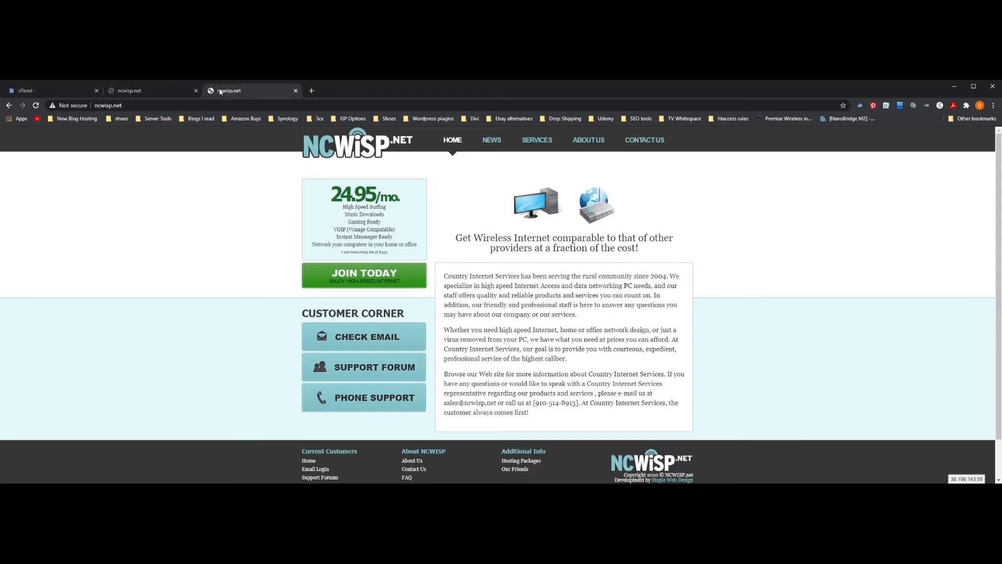
click(159, 88)
- Return to the cPanel main page, search its functions for ftp, and open the second page of the FTP Accounts list
click(71, 93)
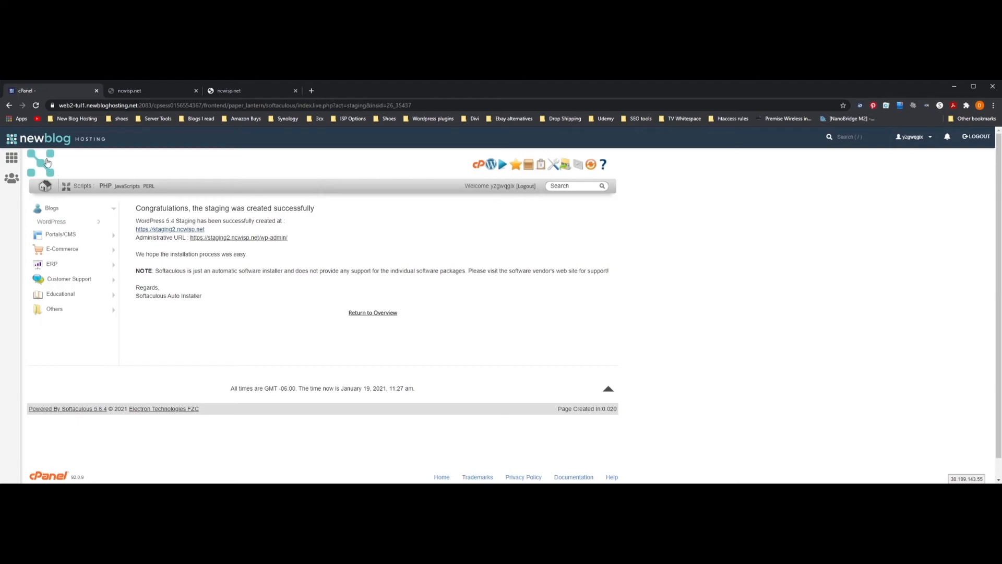
click(44, 186)
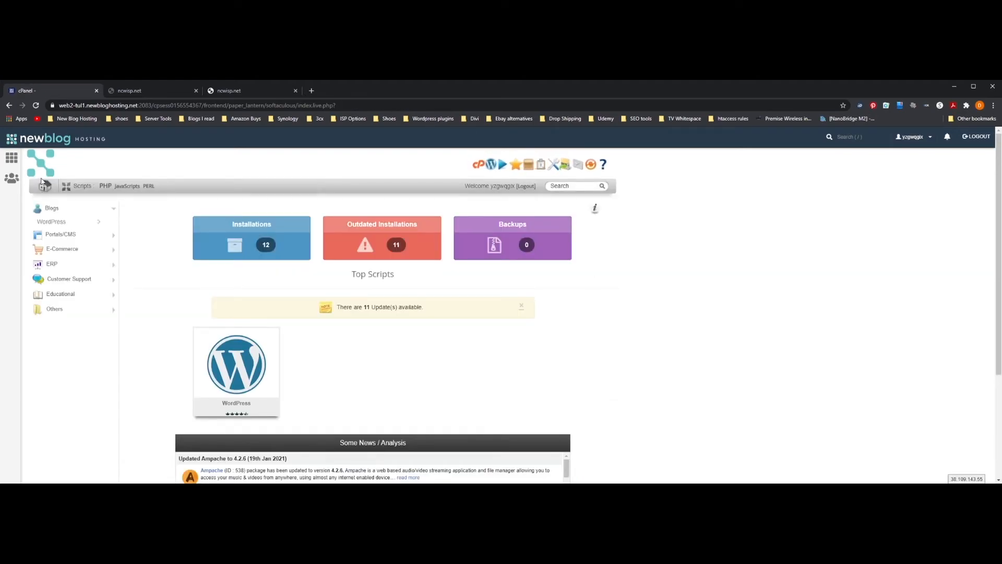
click(11, 159)
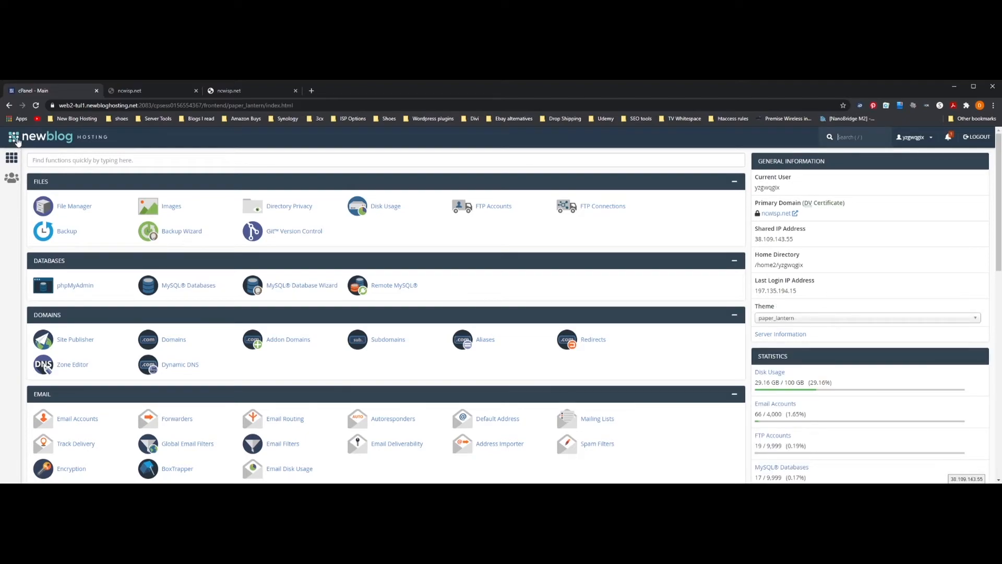
click(65, 160)
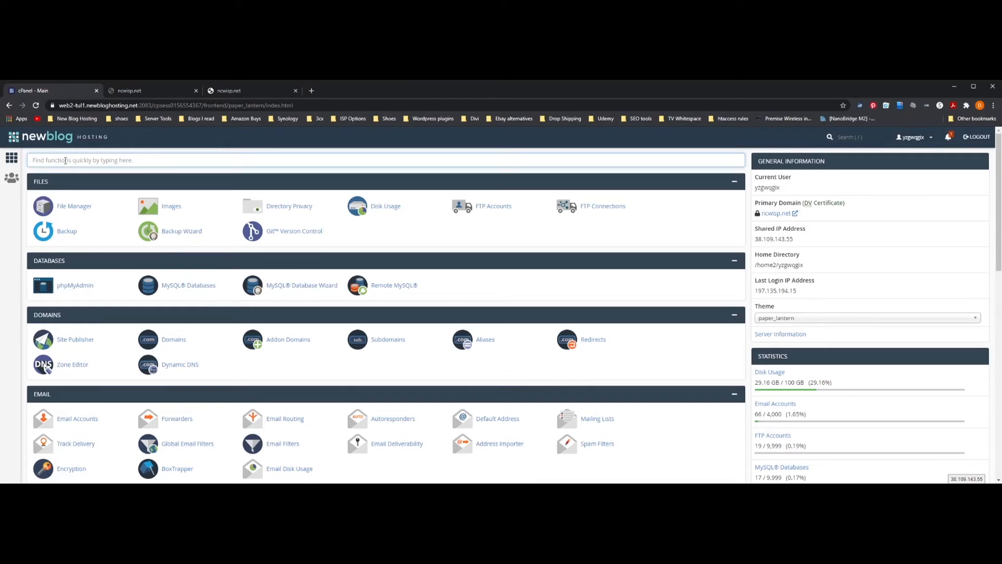
text(ftp)
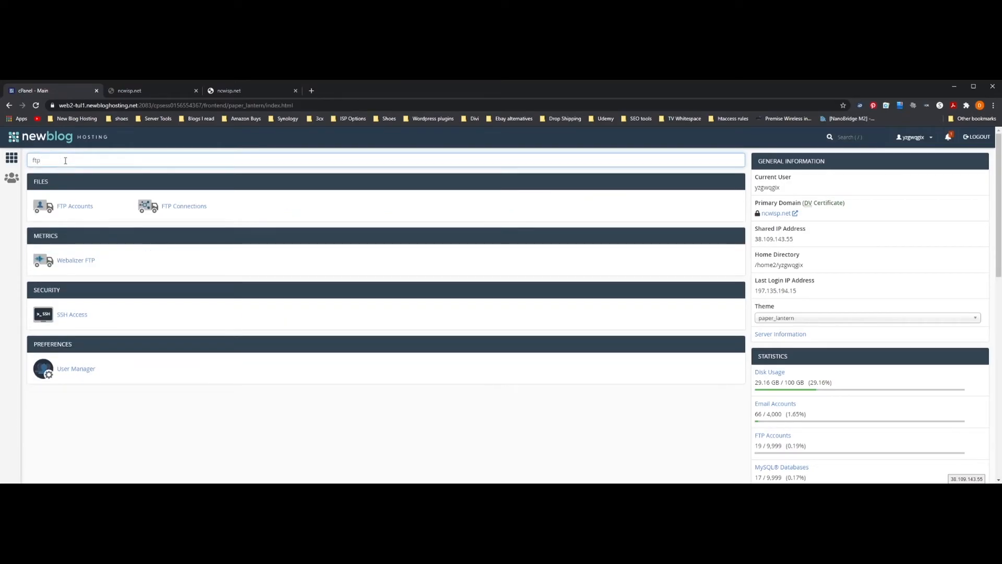
click(72, 205)
scroll(89, 210, down, 5)
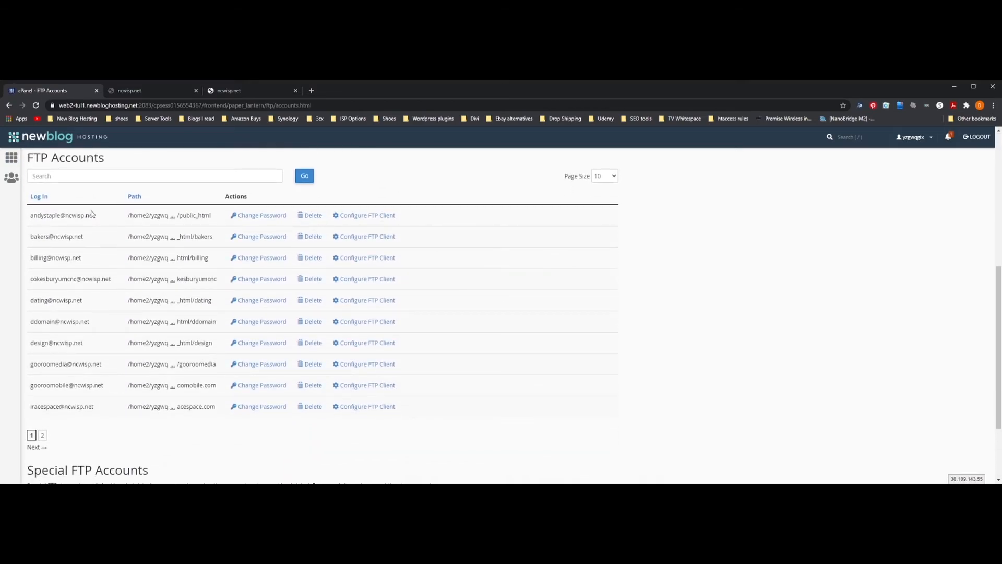
scroll(92, 213, down, 2)
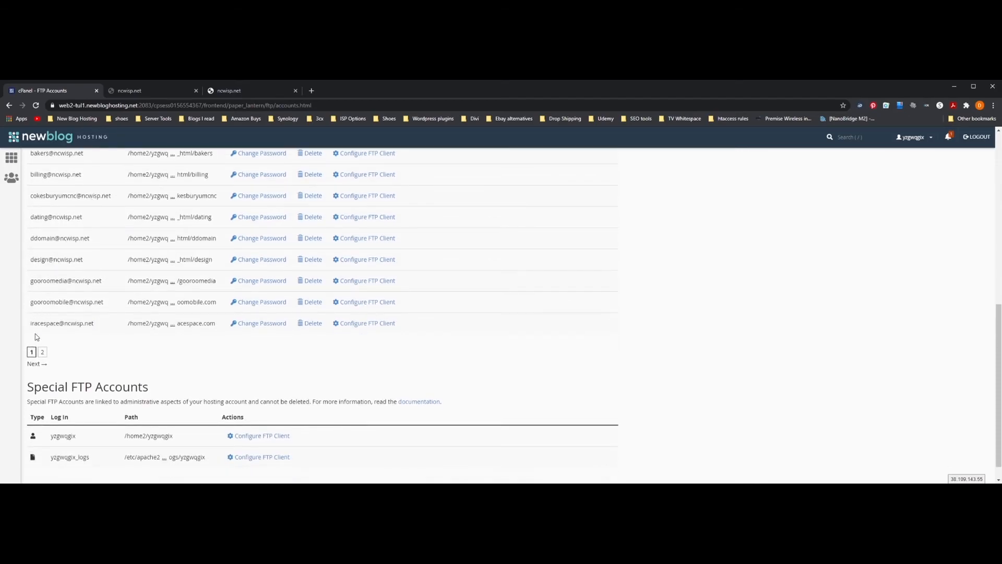
click(43, 352)
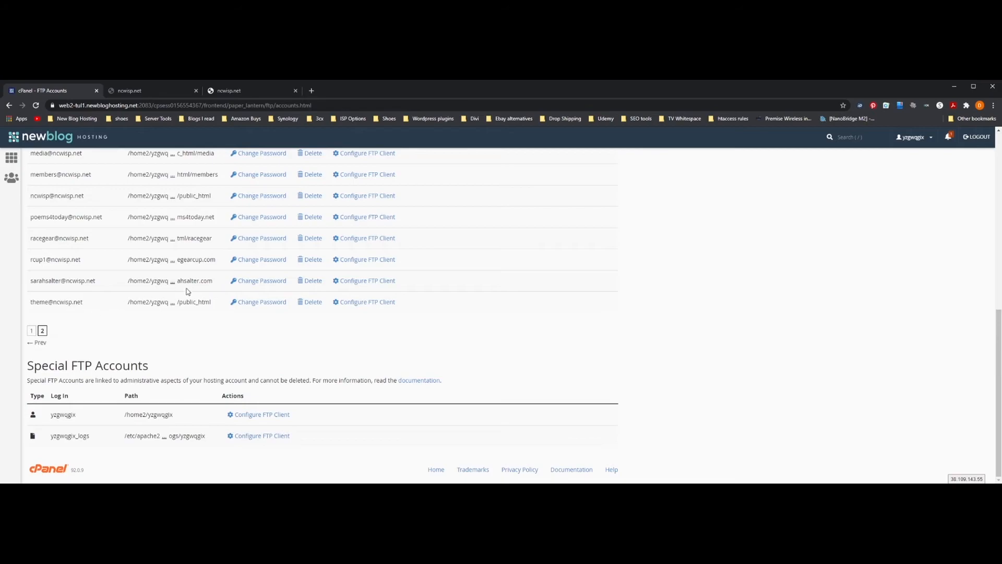
- Delete the theme FTP account without deleting the user's home directory
click(313, 302)
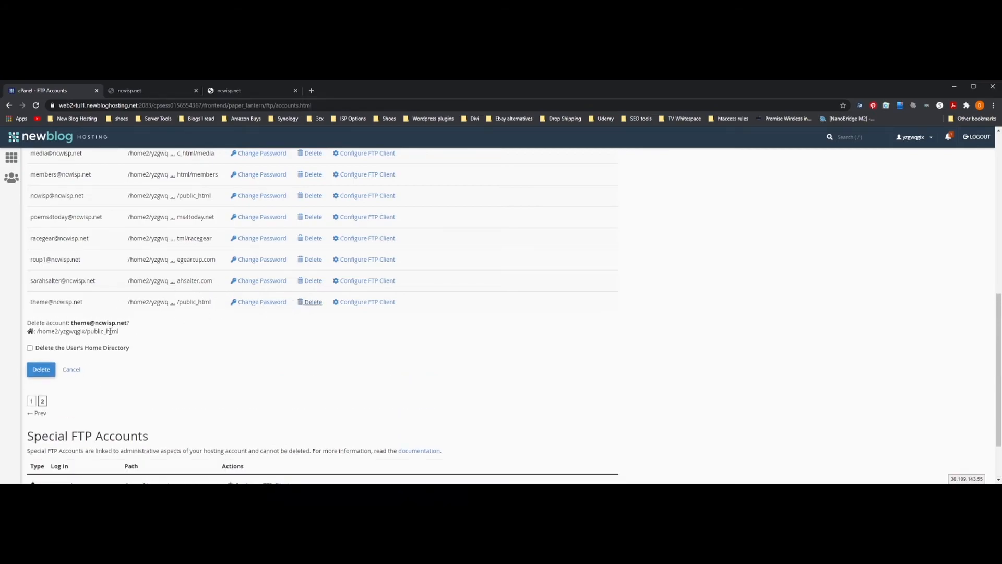
click(29, 349)
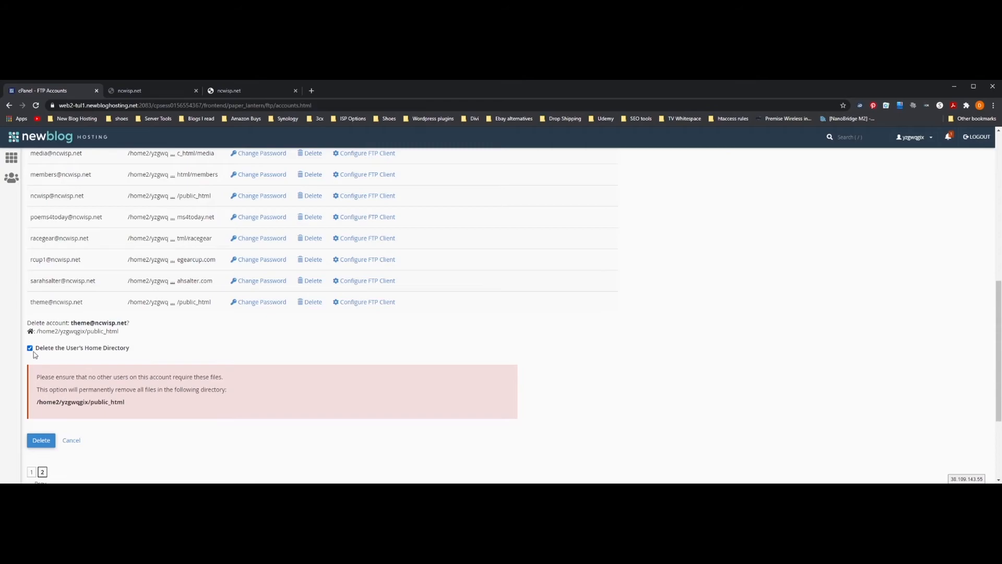
click(29, 348)
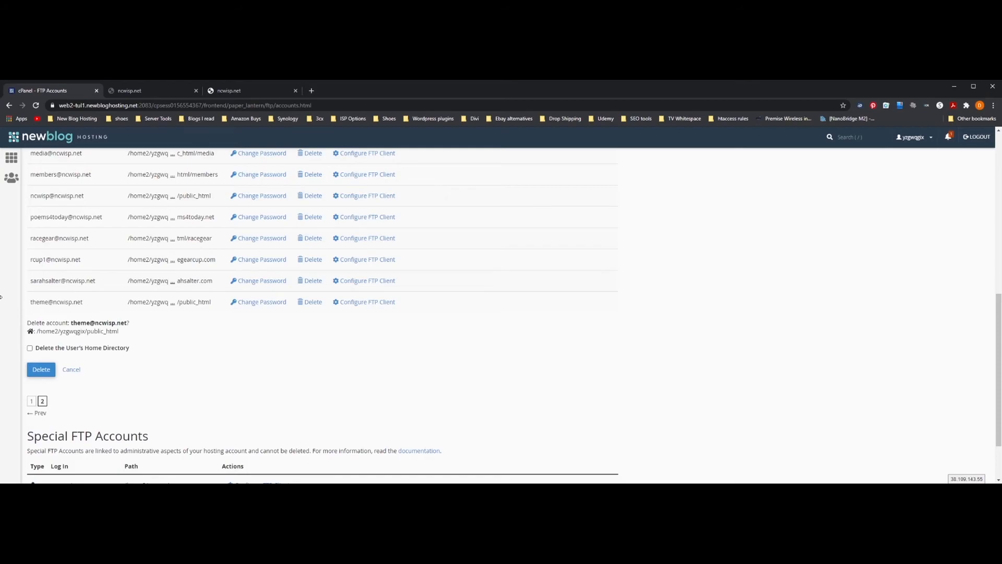
click(40, 370)
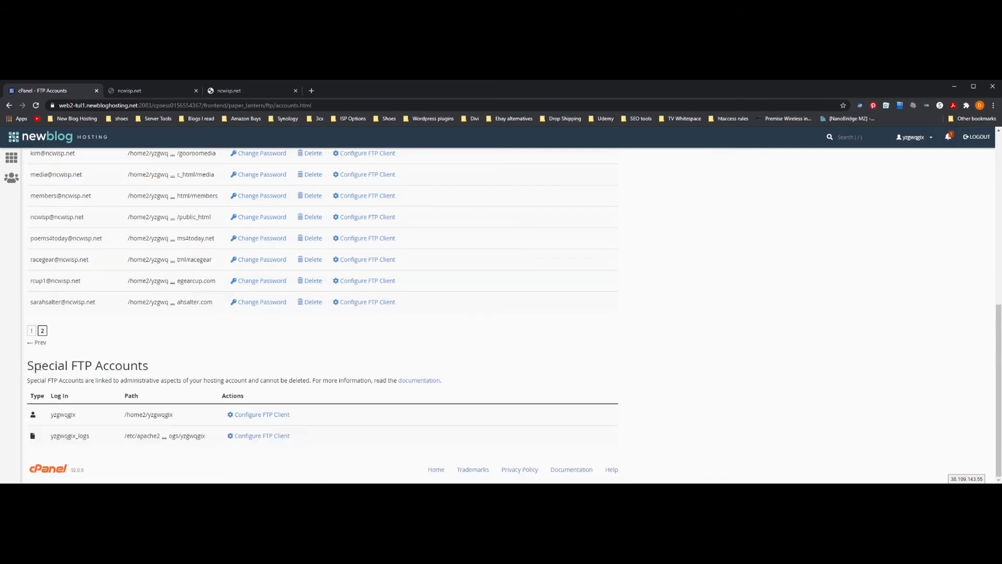
scroll(31, 292, up, 2)
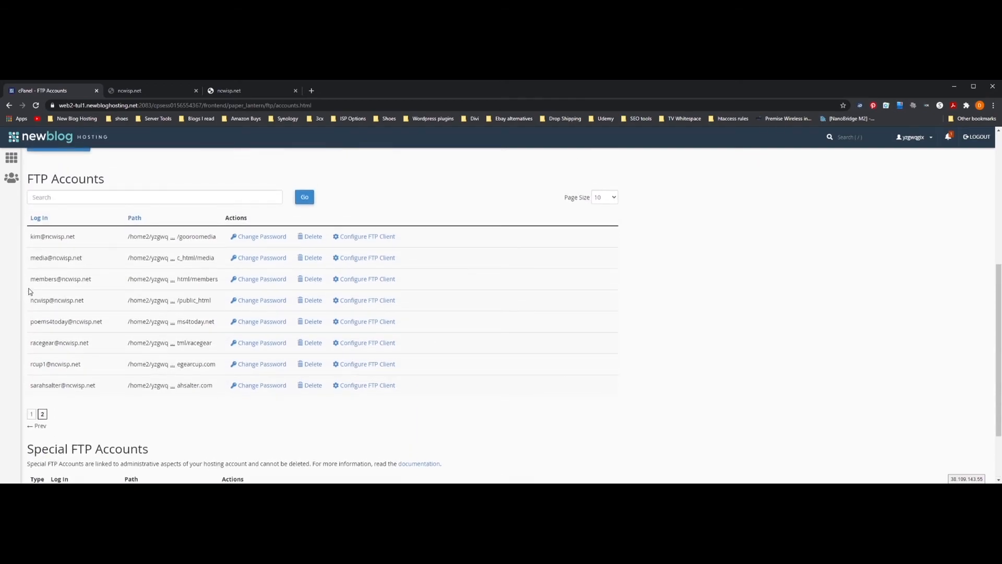
- Find the Subdomains page from the cPanel main page and look over the existing subdomains and their document roots
click(4, 158)
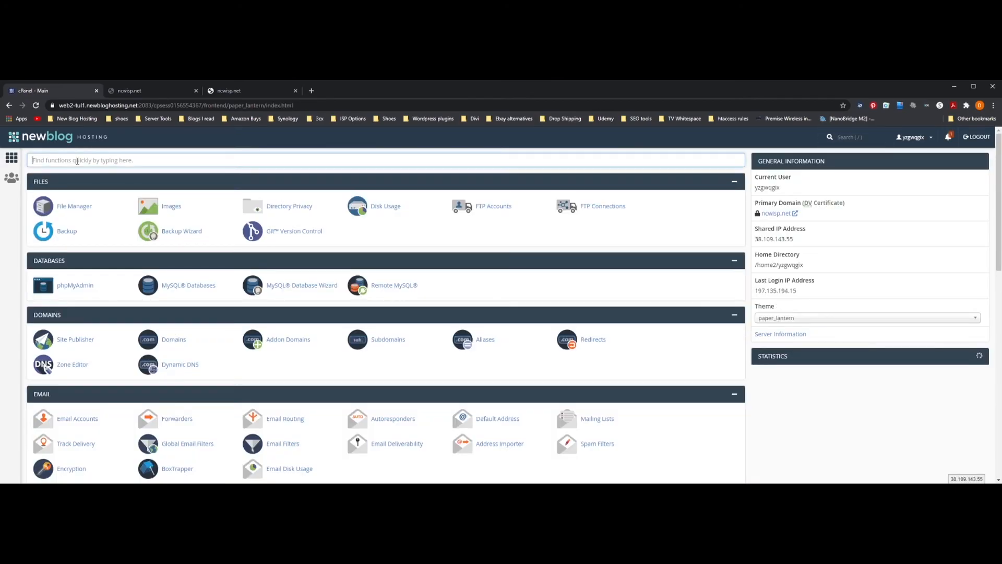
text(em)
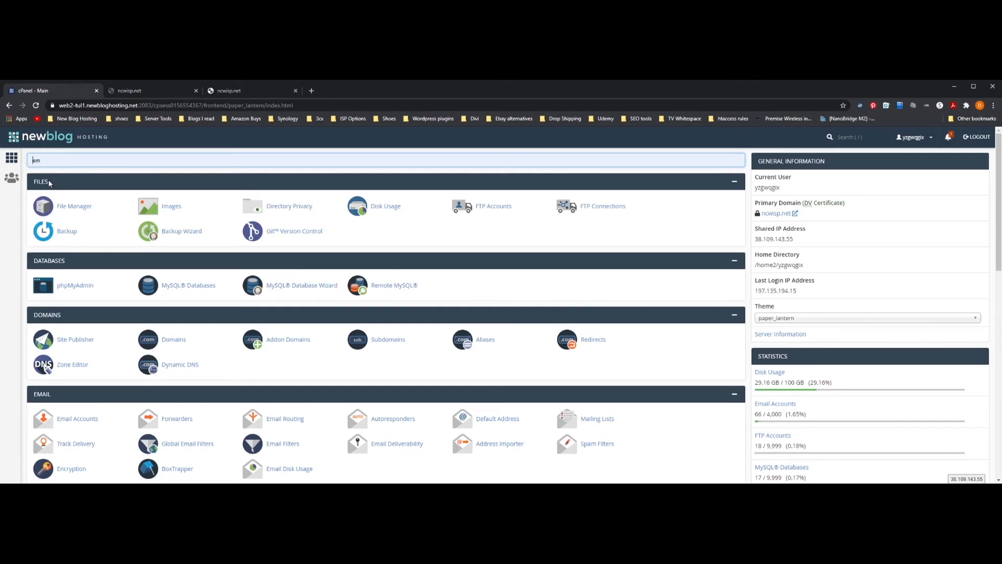
key(BackSpace)
key(BackSpace)
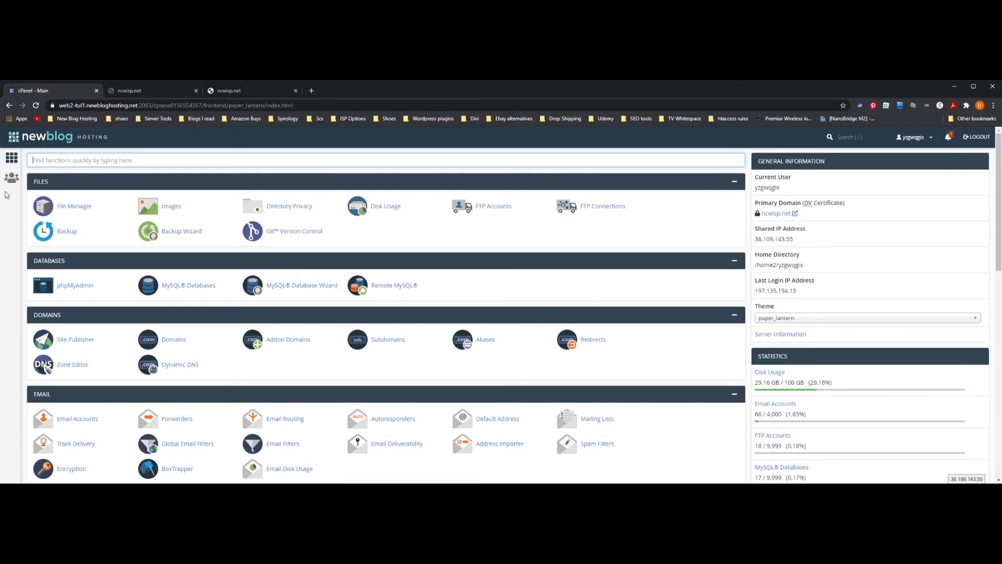
text(su)
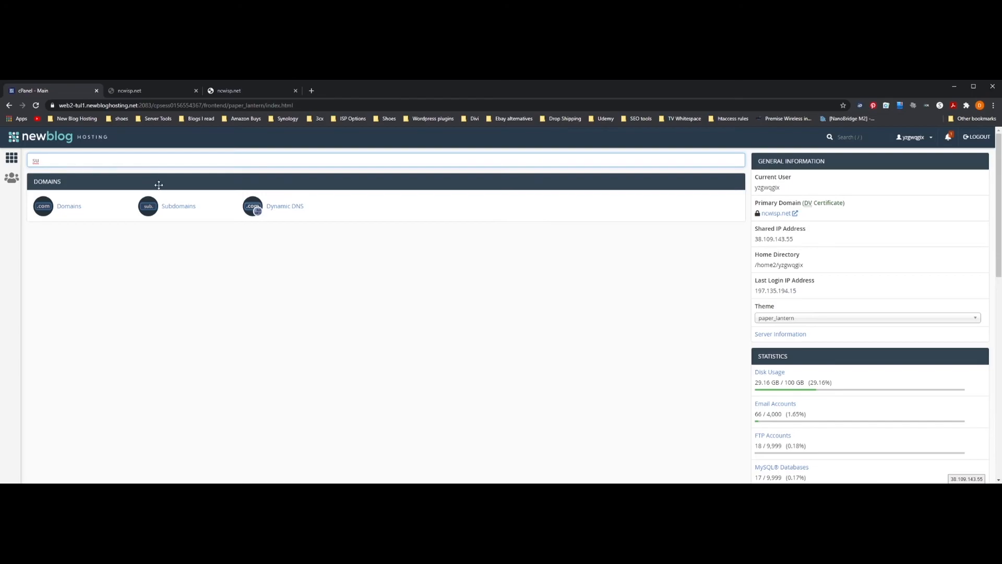
click(176, 207)
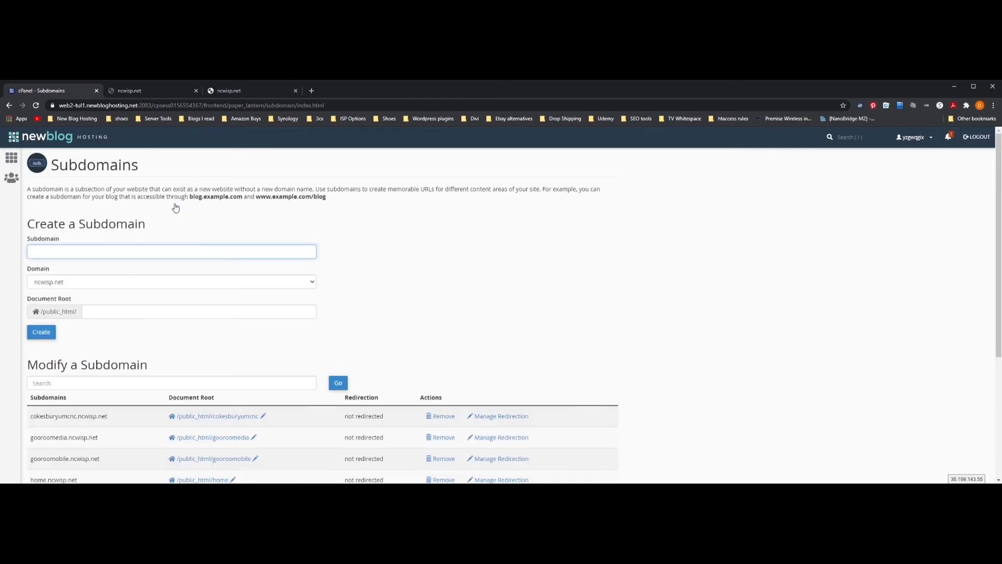
scroll(175, 207, down, 3)
scroll(176, 206, down, 1)
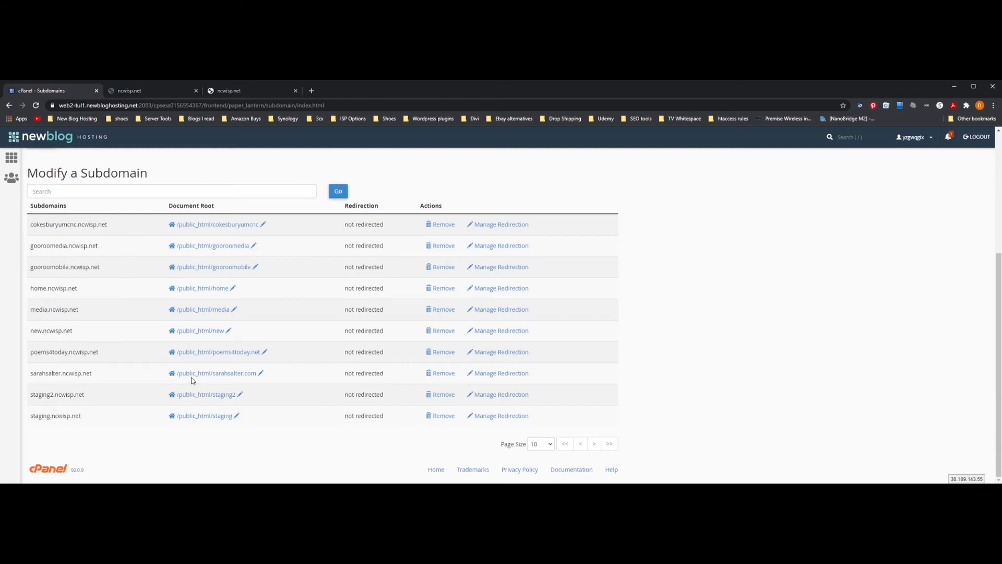
scroll(192, 381, up, 4)
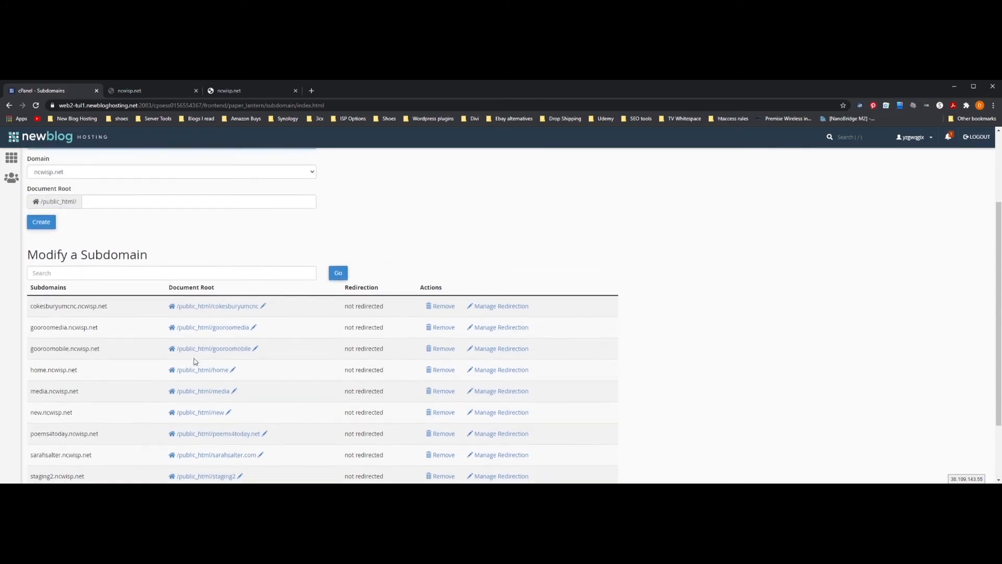
- Return to the cPanel main page, search its functions for wor, and open WordPress Manager by New Blog Hosting
click(13, 162)
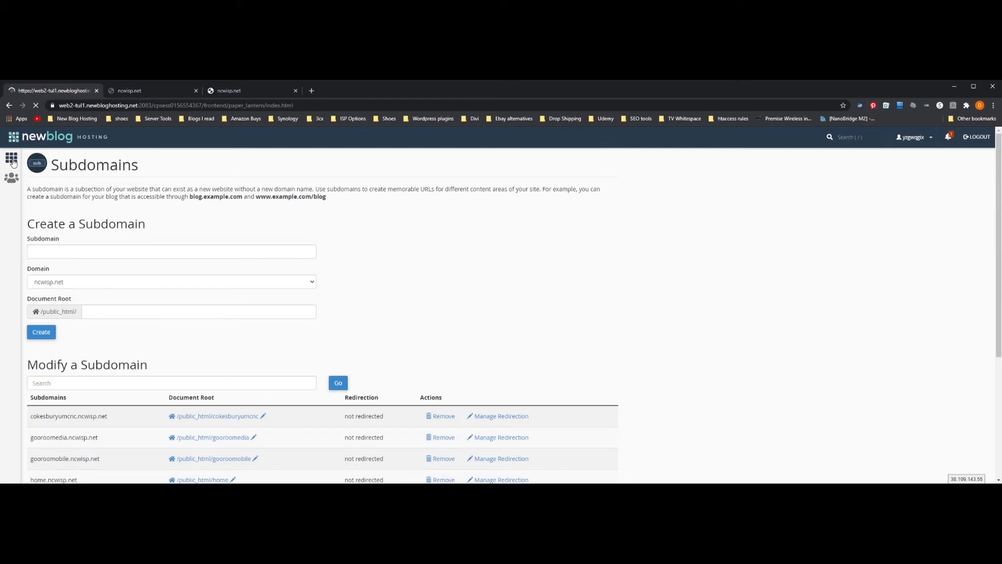
click(58, 160)
text(wor)
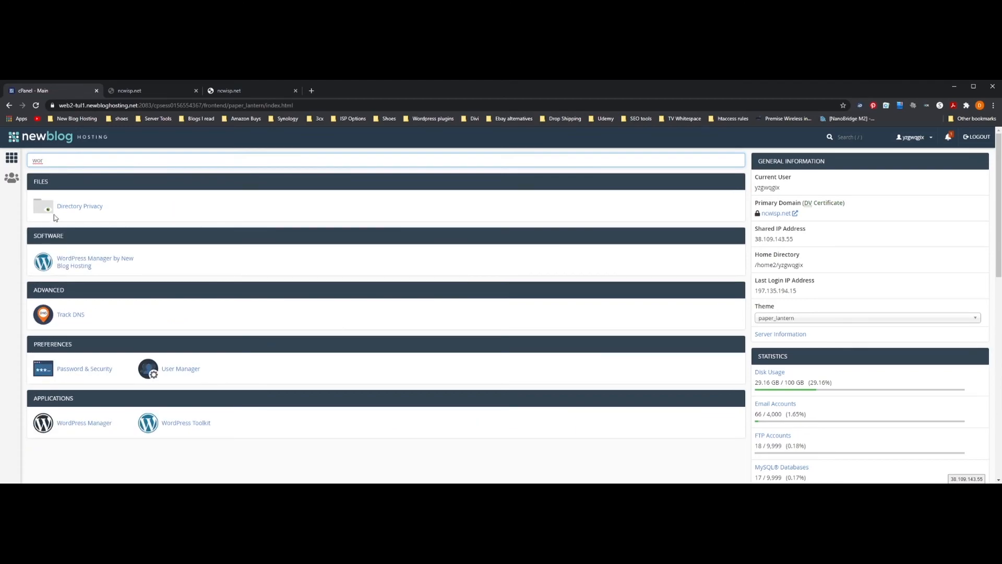
click(85, 265)
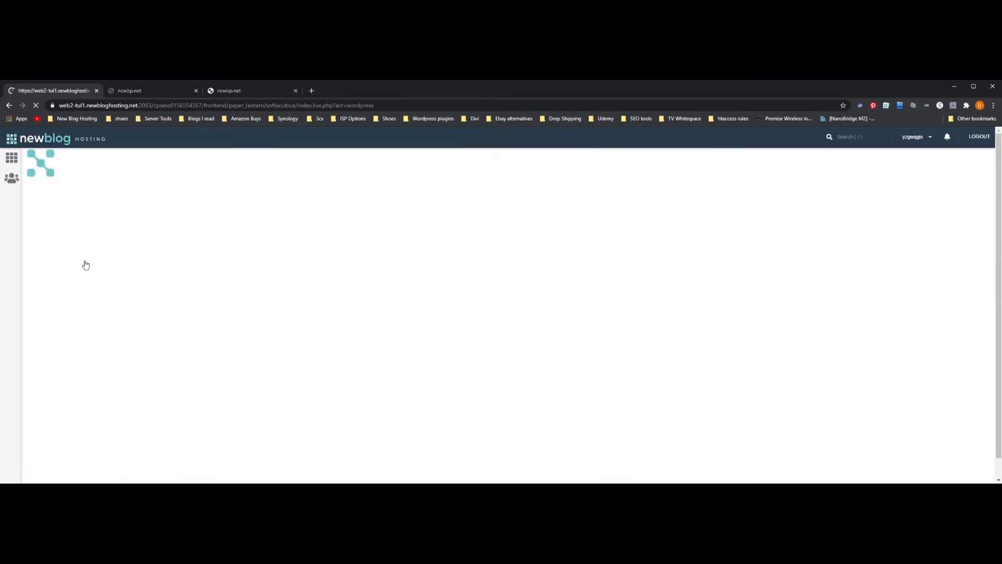
scroll(135, 244, down, 5)
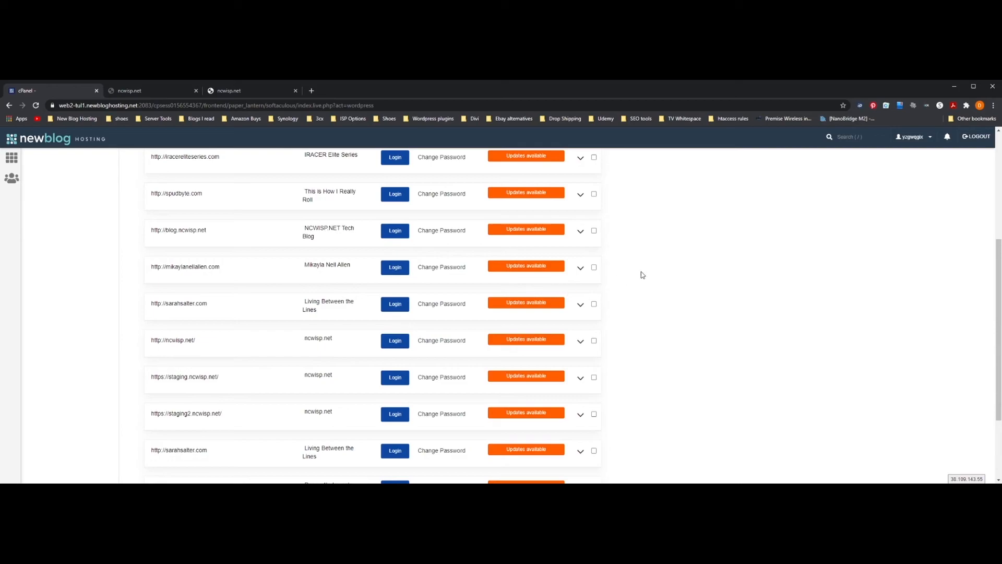
click(578, 342)
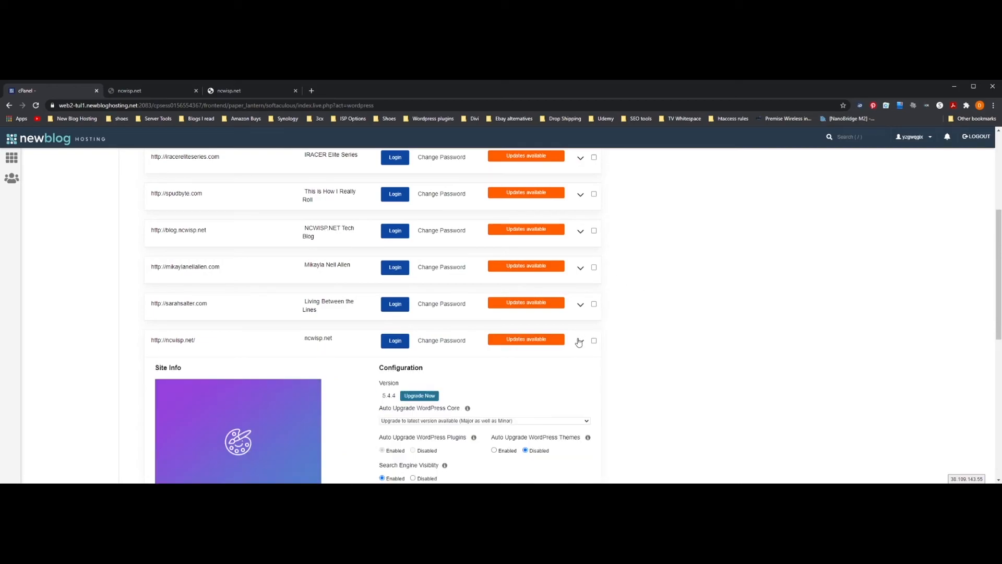
scroll(578, 342, down, 2)
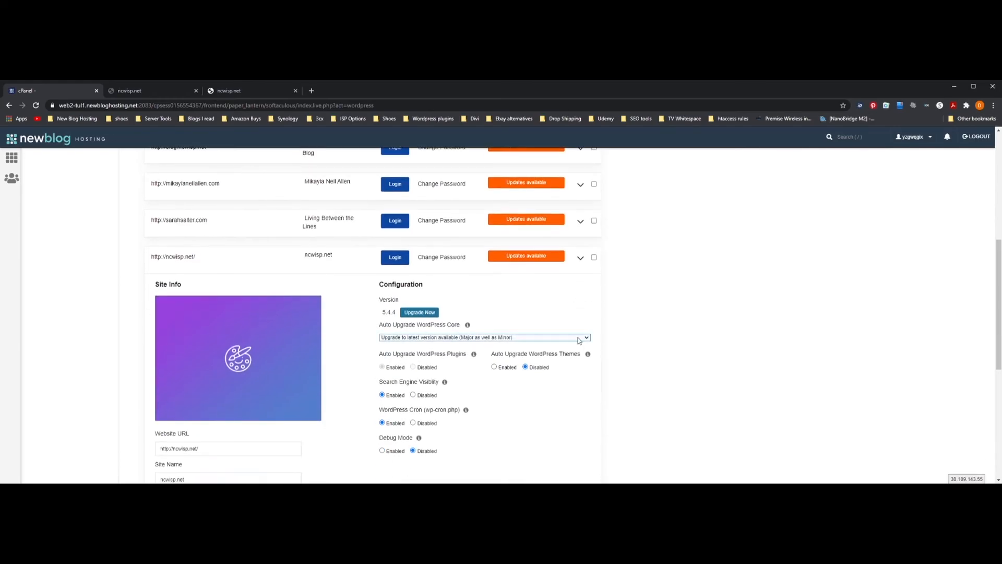
scroll(578, 341, down, 2)
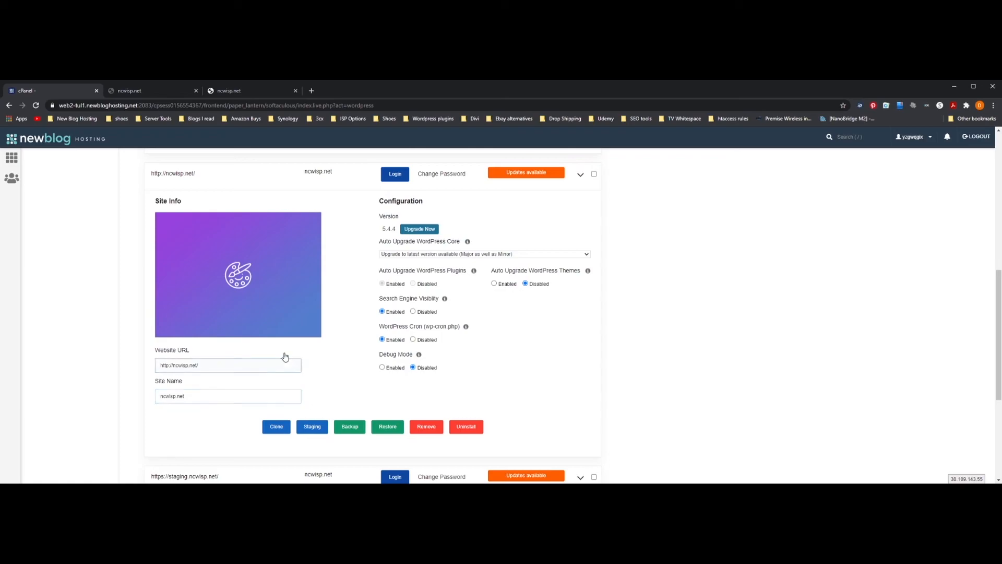
scroll(346, 335, up, 1)
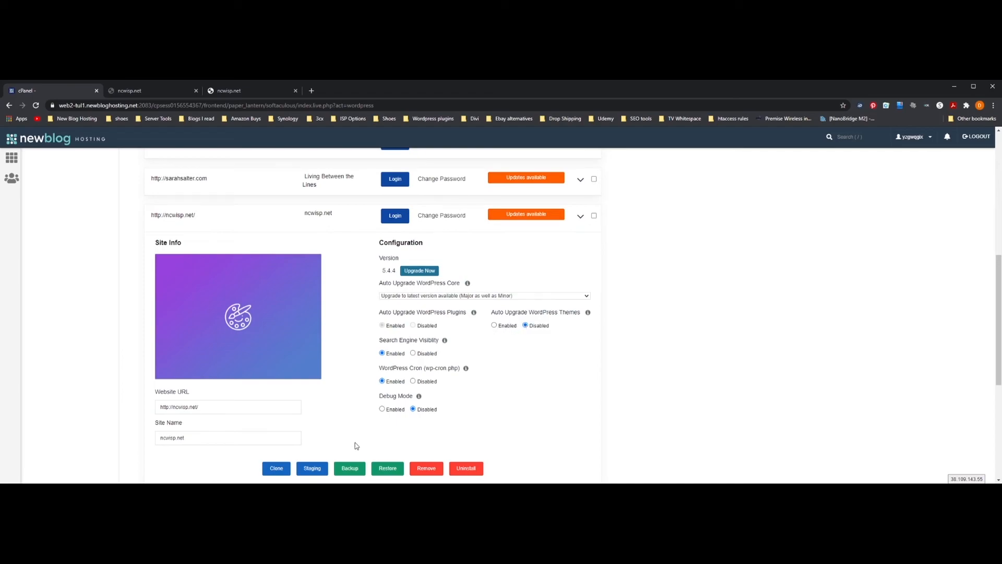
click(312, 469)
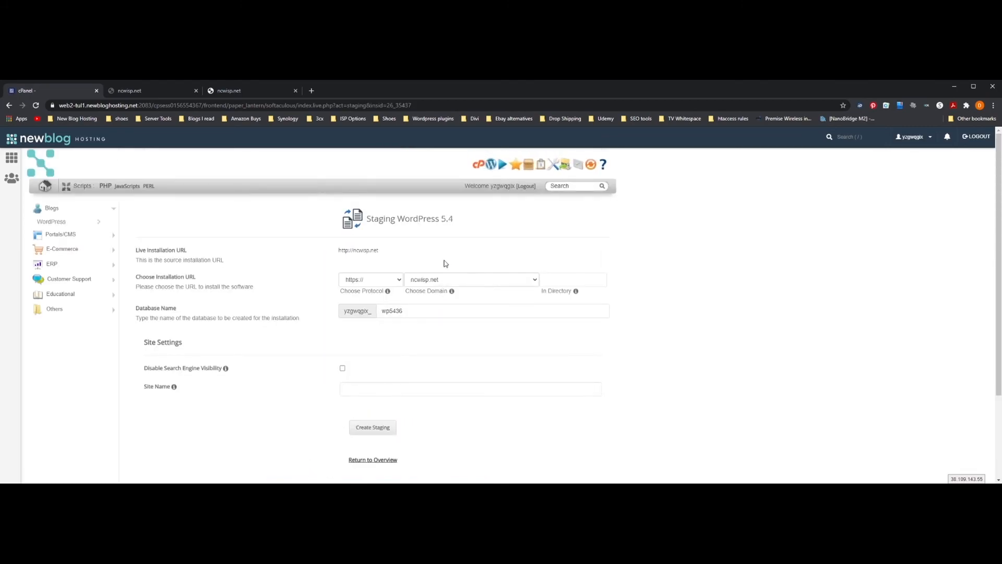
click(442, 308)
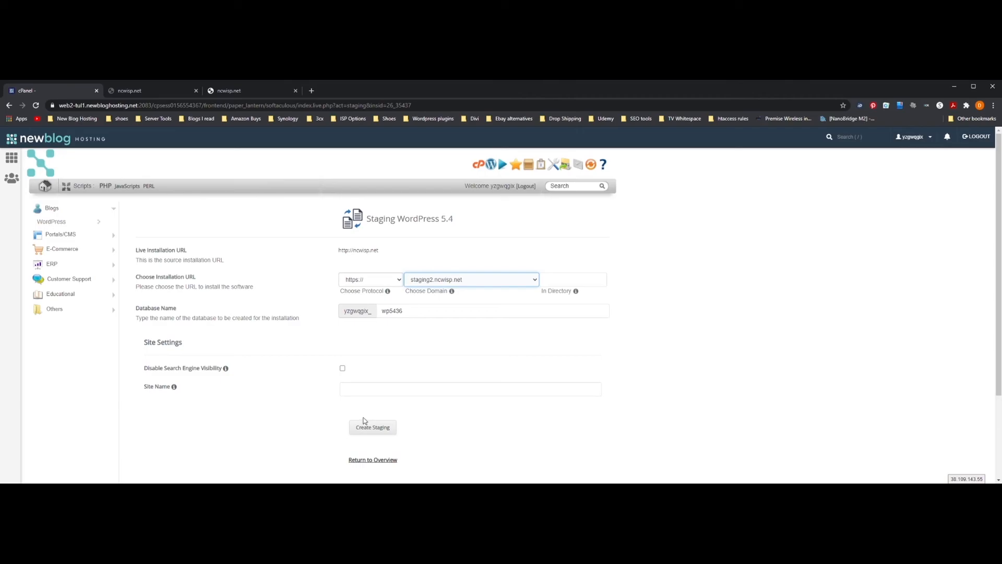
click(148, 92)
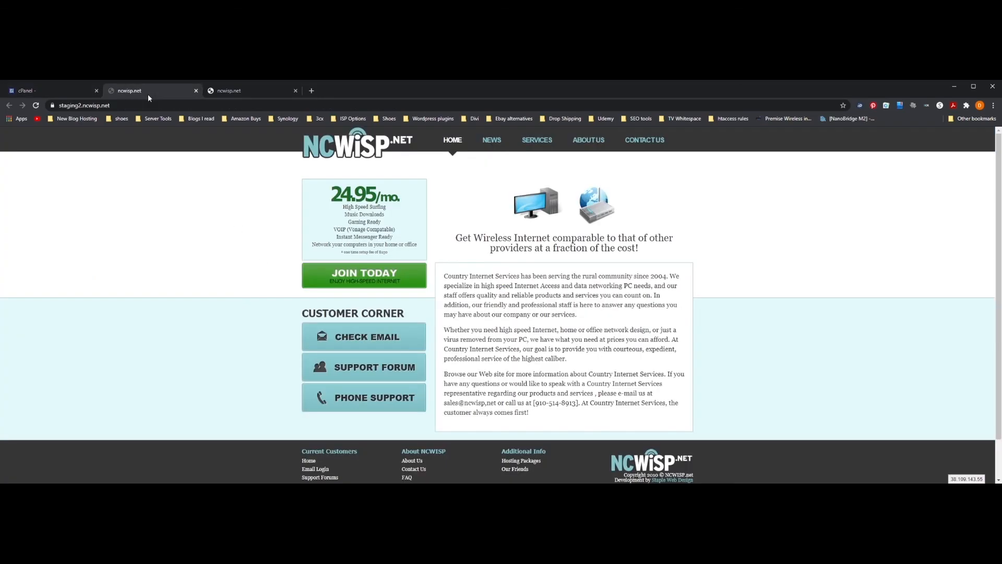
click(224, 91)
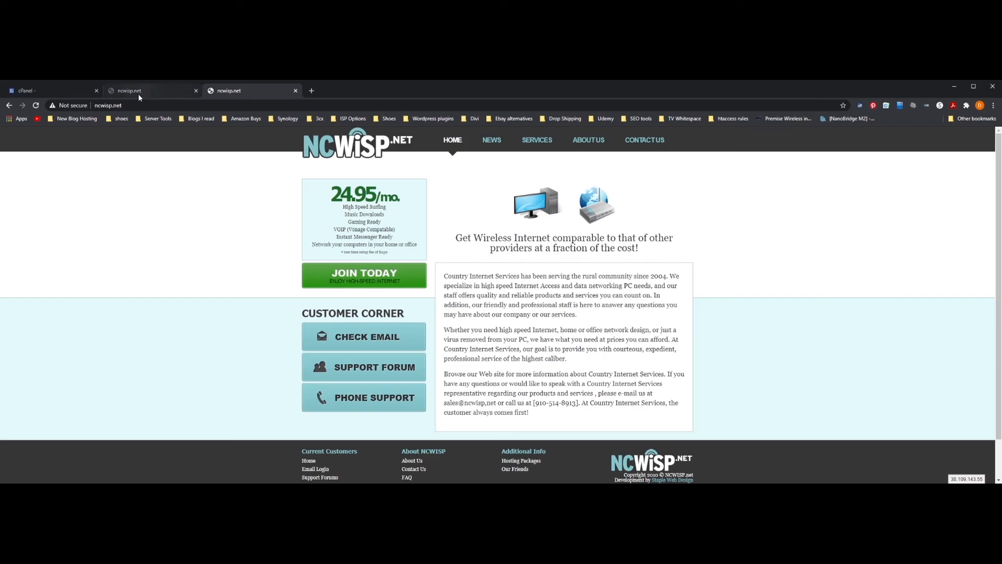
- Load newbloghosting.com in place of the live ncwisp.net page
click(143, 106)
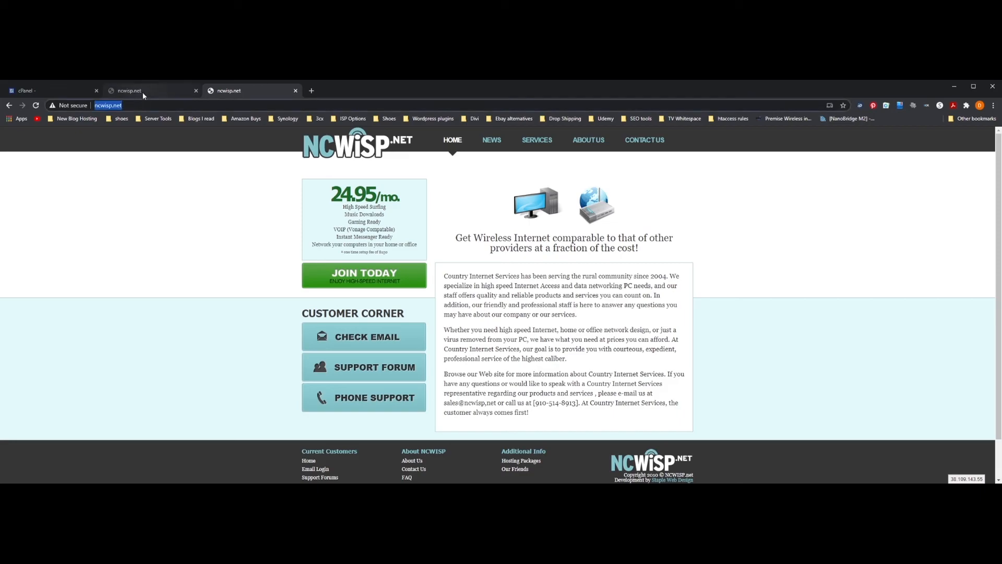
text(newbloghosting.com)
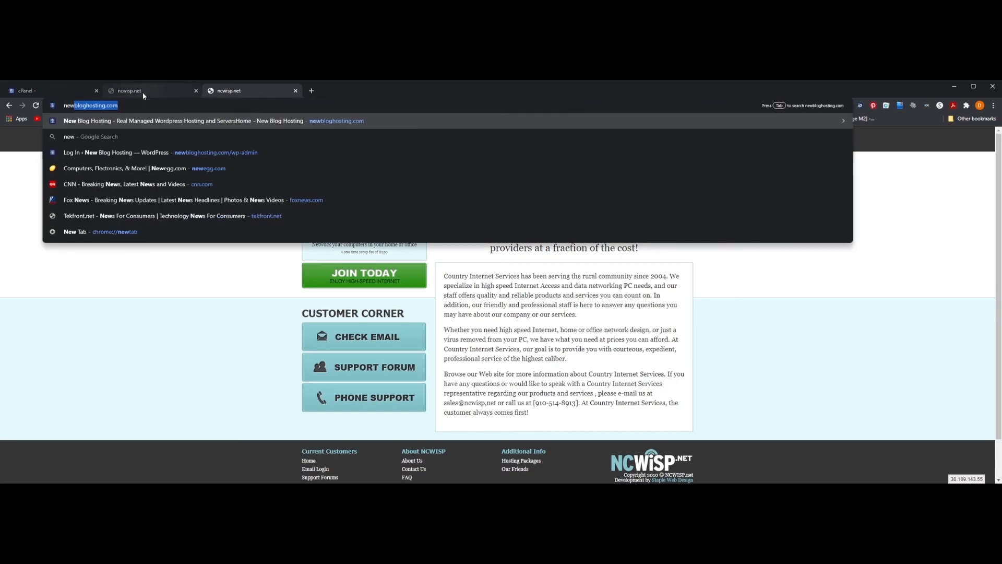
key(Return)
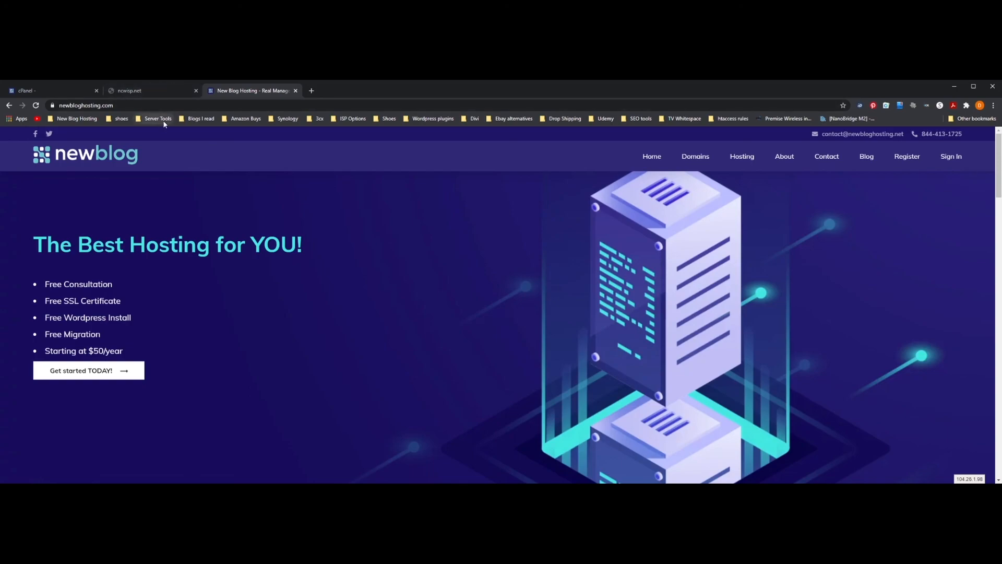
- Look over the services section of the New Blog Hosting homepage and open the site's Sign In page
scroll(239, 178, down, 3)
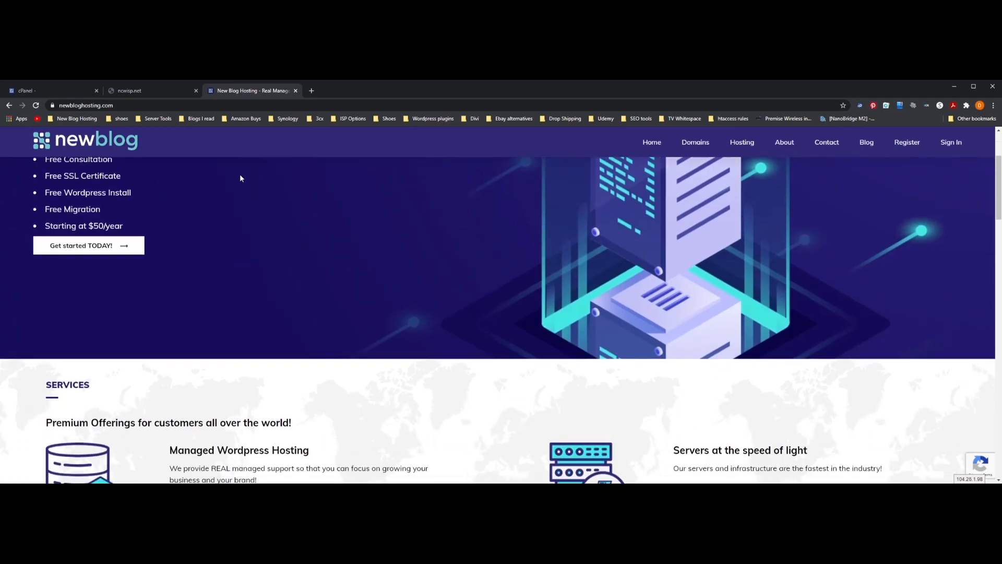
scroll(240, 178, down, 1)
scroll(240, 178, up, 1)
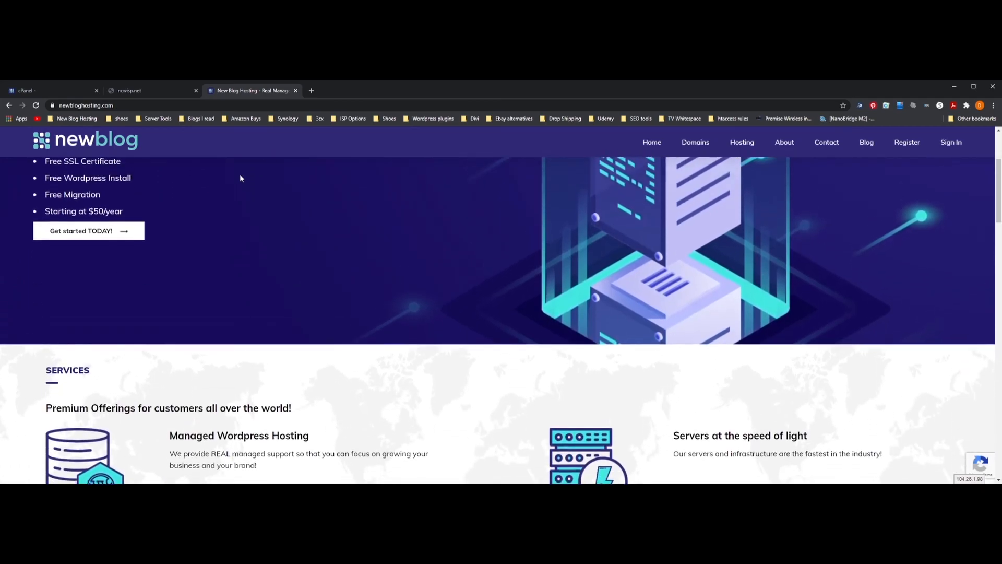
scroll(240, 178, down, 5)
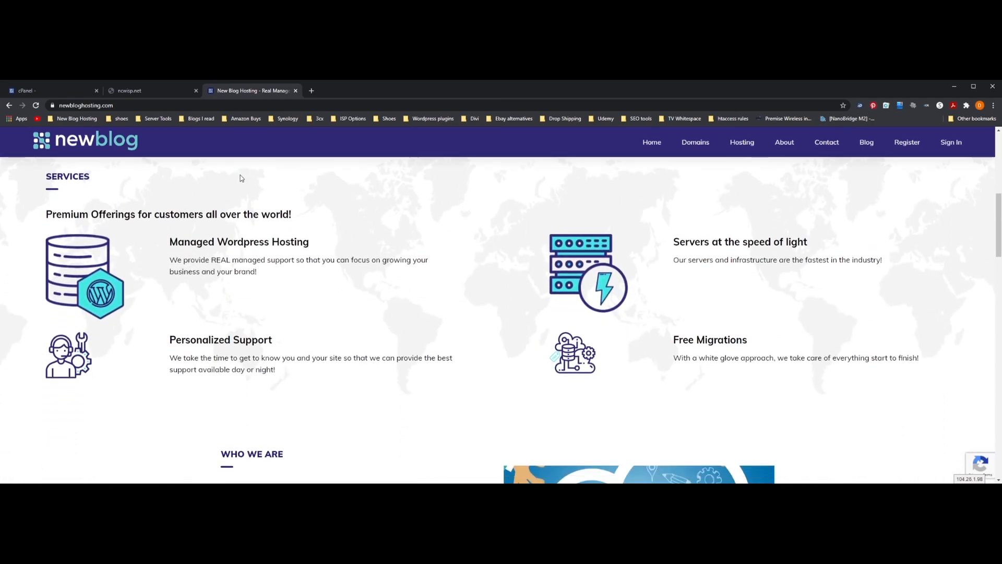
scroll(241, 178, down, 2)
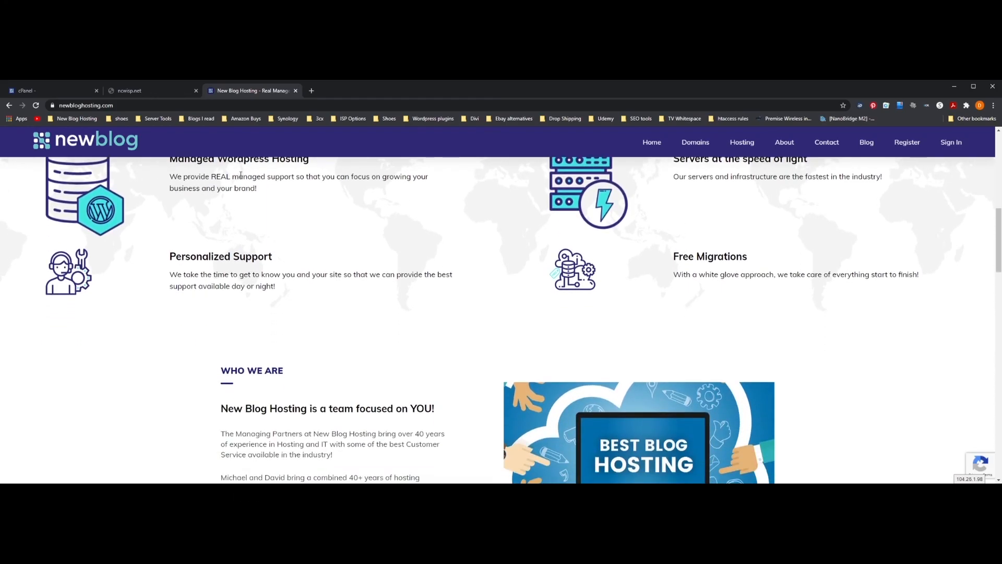
scroll(240, 175, up, 1)
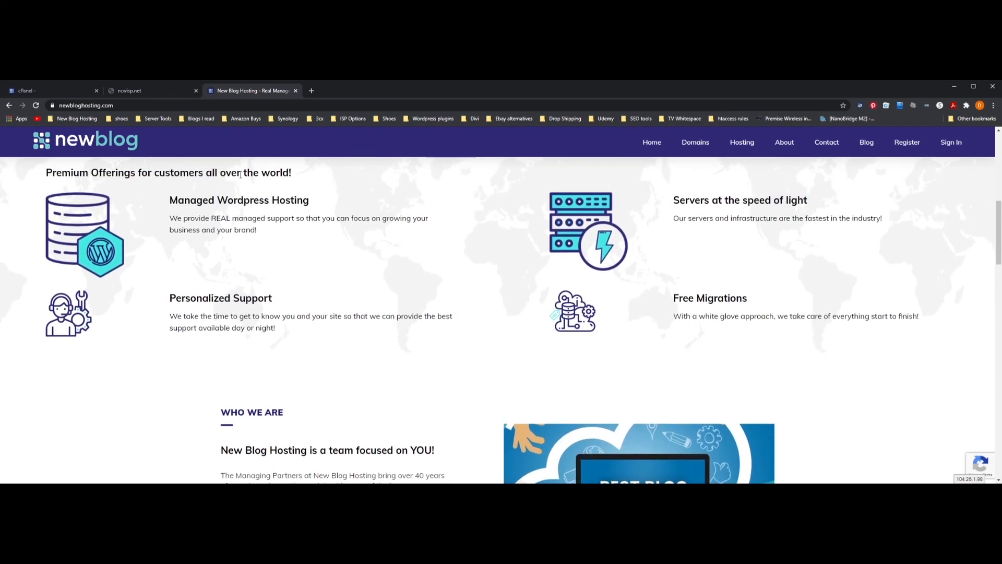
scroll(243, 174, up, 3)
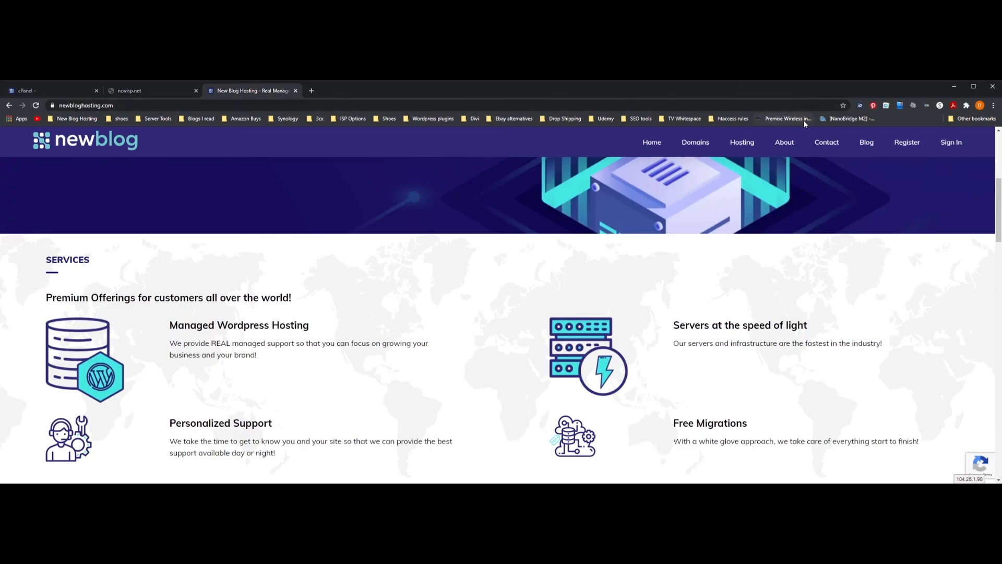
click(944, 144)
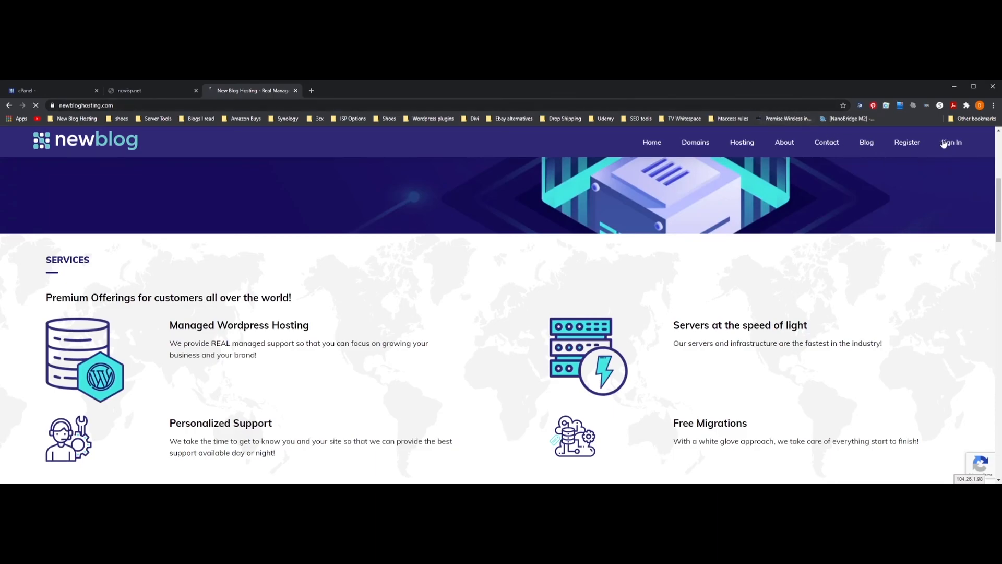